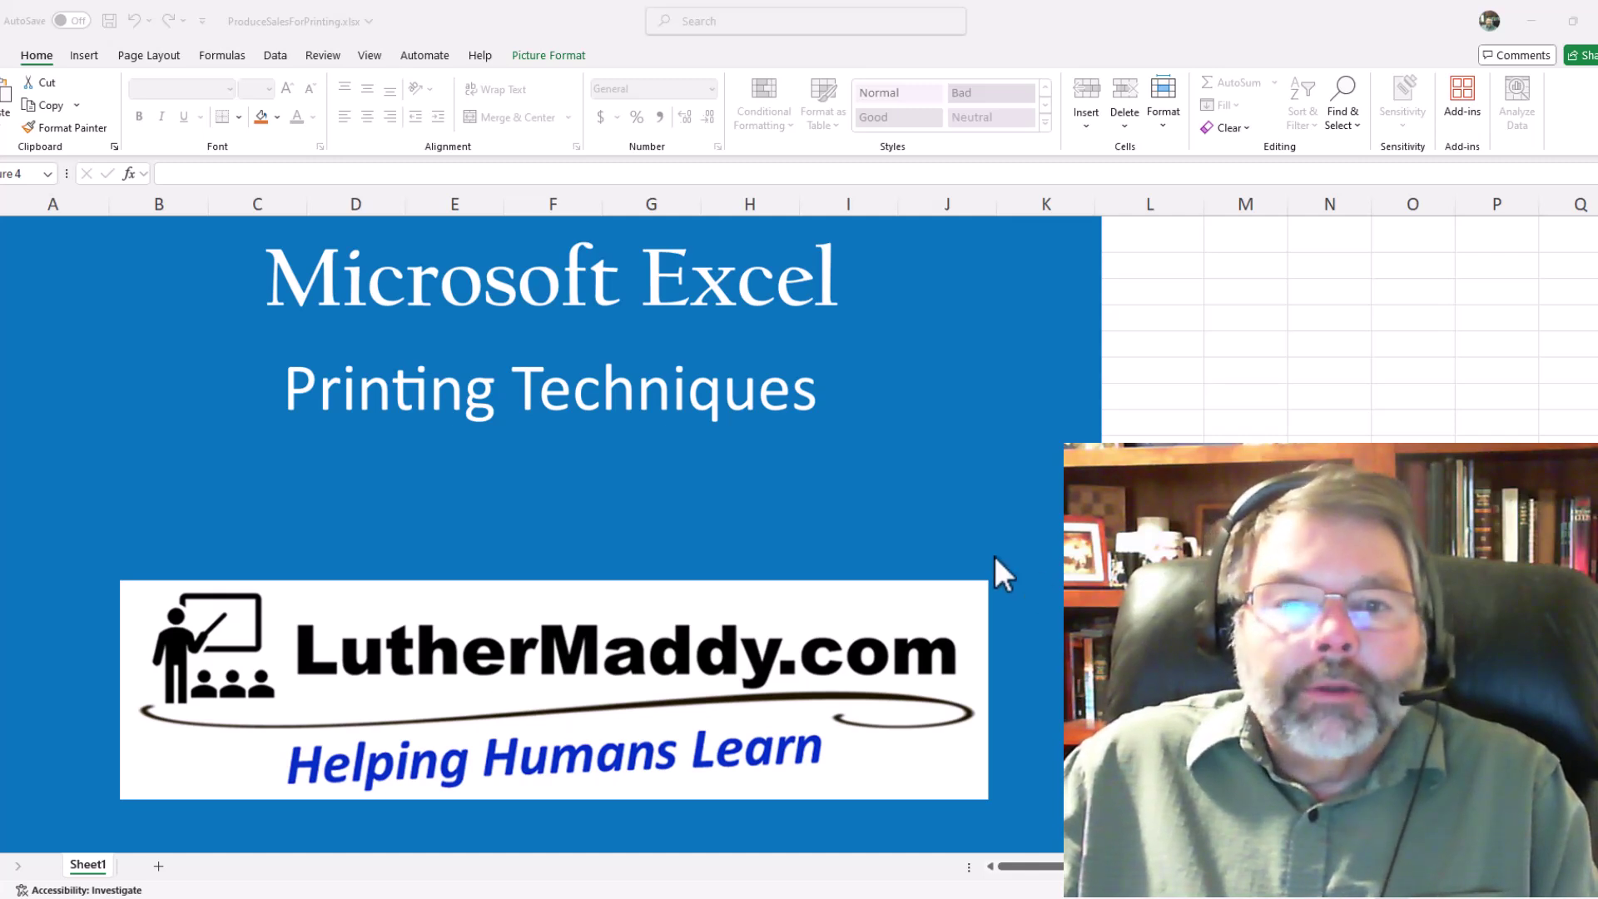
Delete the title-slide picture covering the Produce Sales Tracking table.
left_click(1037, 416)
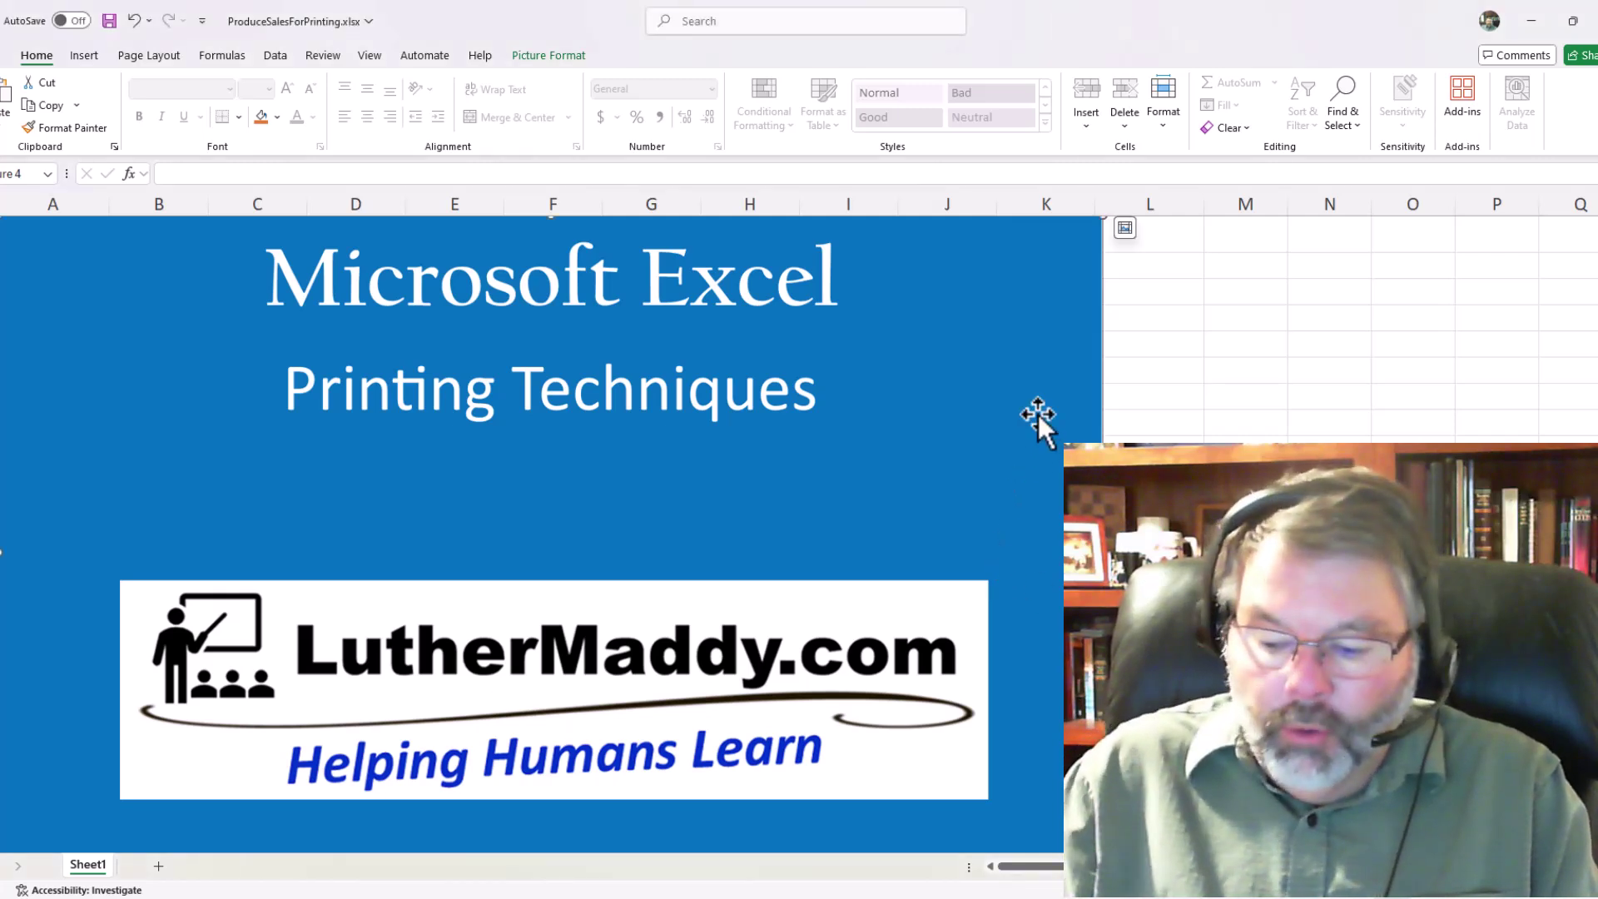
key("Delete")
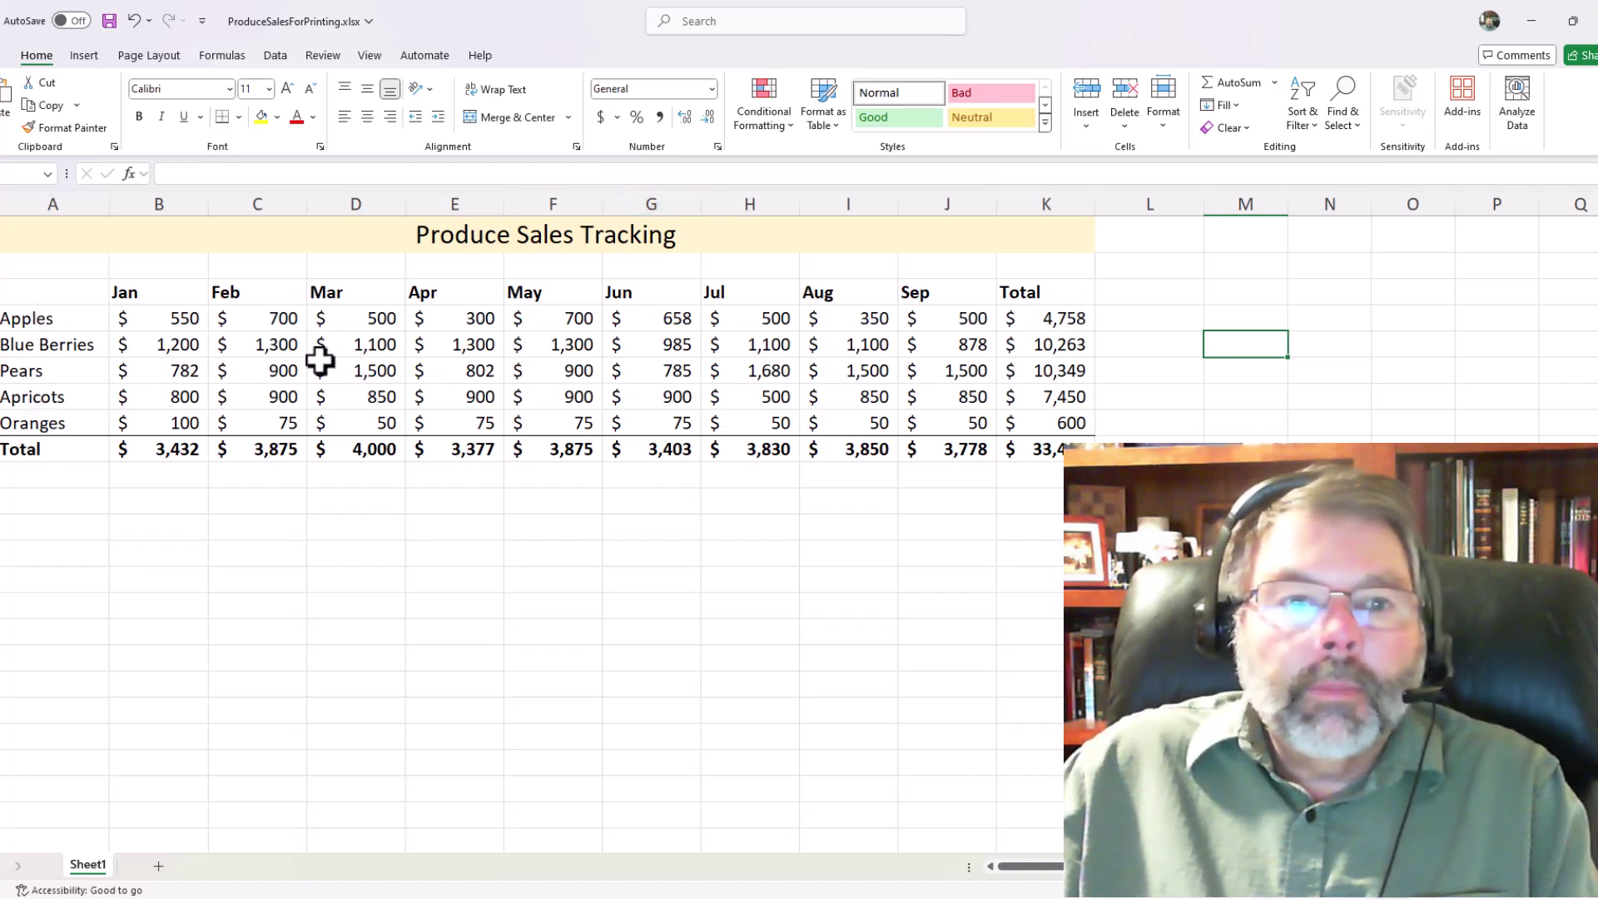
left_click(147, 298)
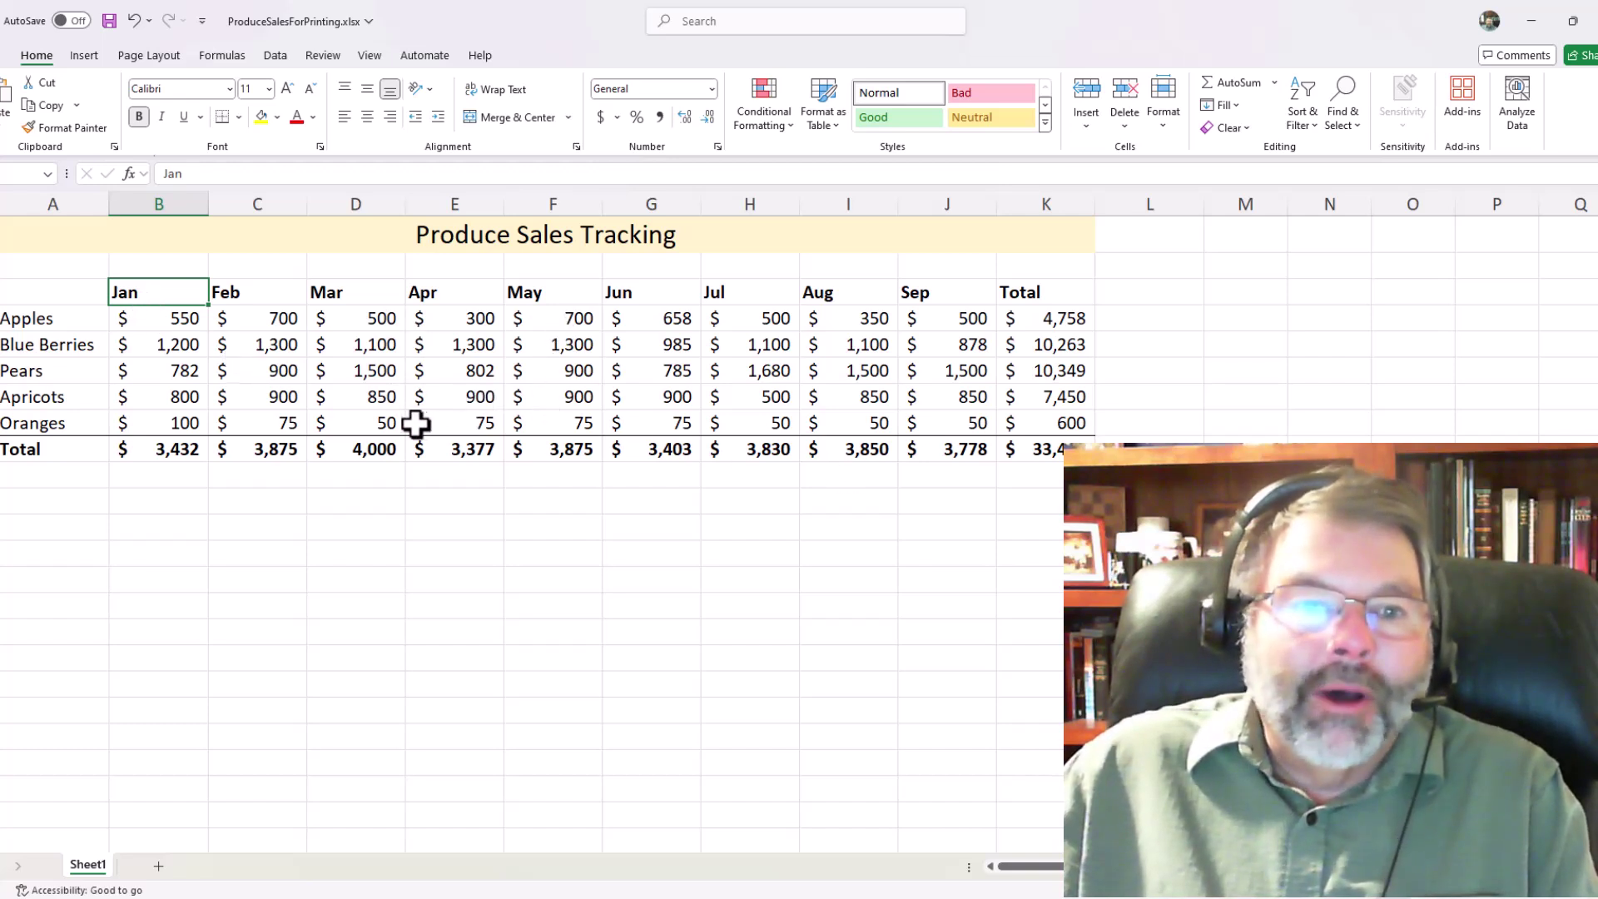
left_click(163, 347)
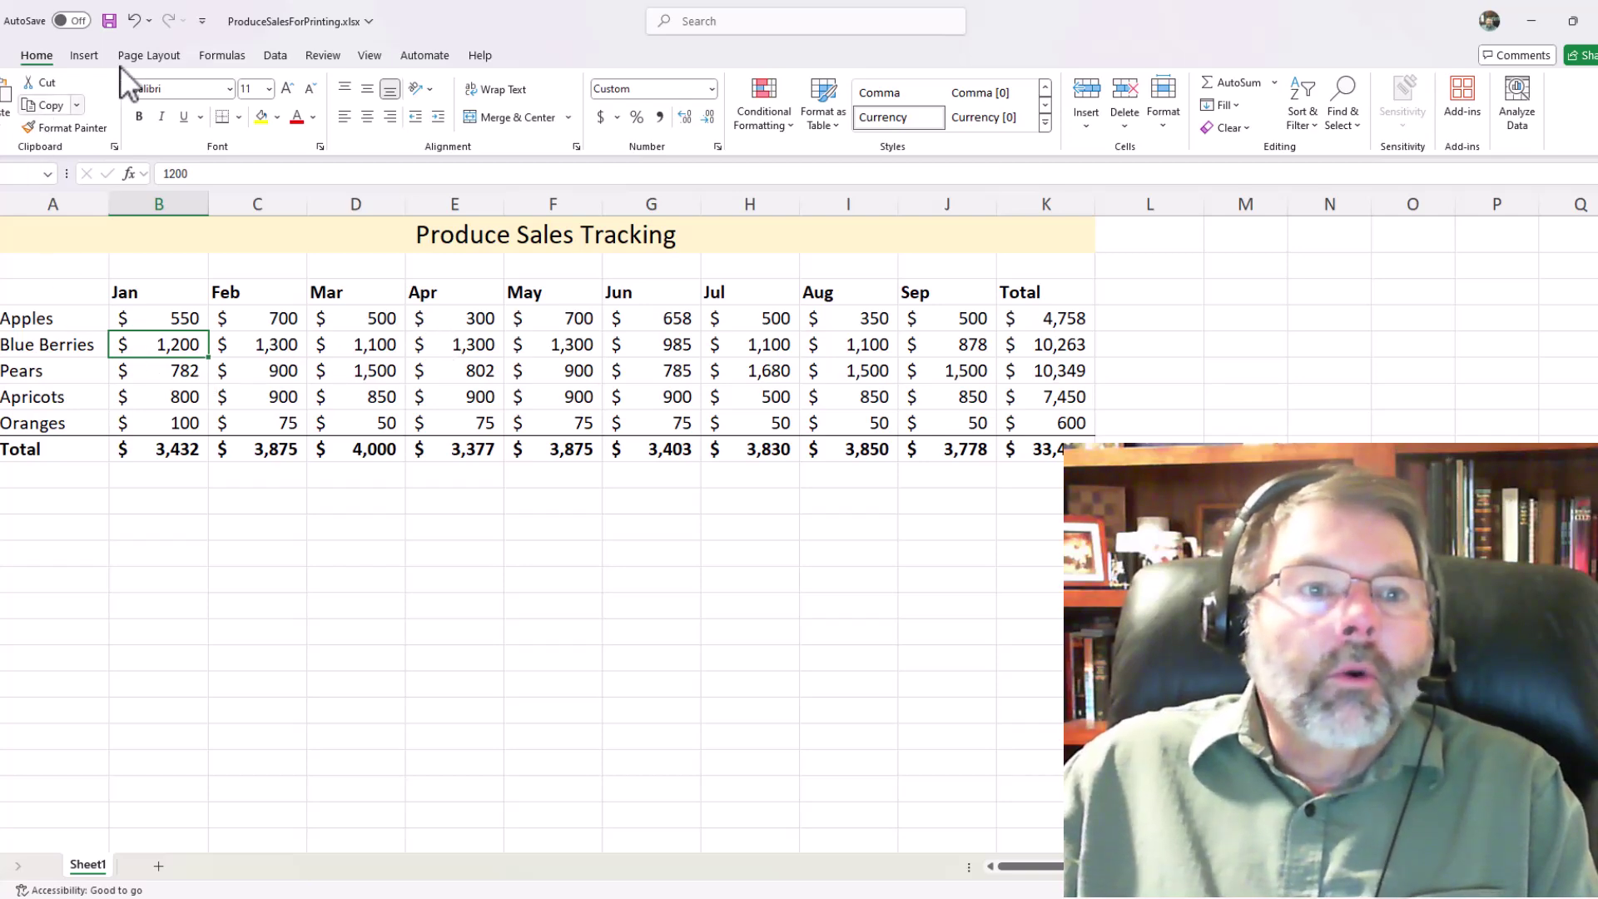
Review the print preview, then return to the sheet with its page break after column H.
left_click(2, 60)
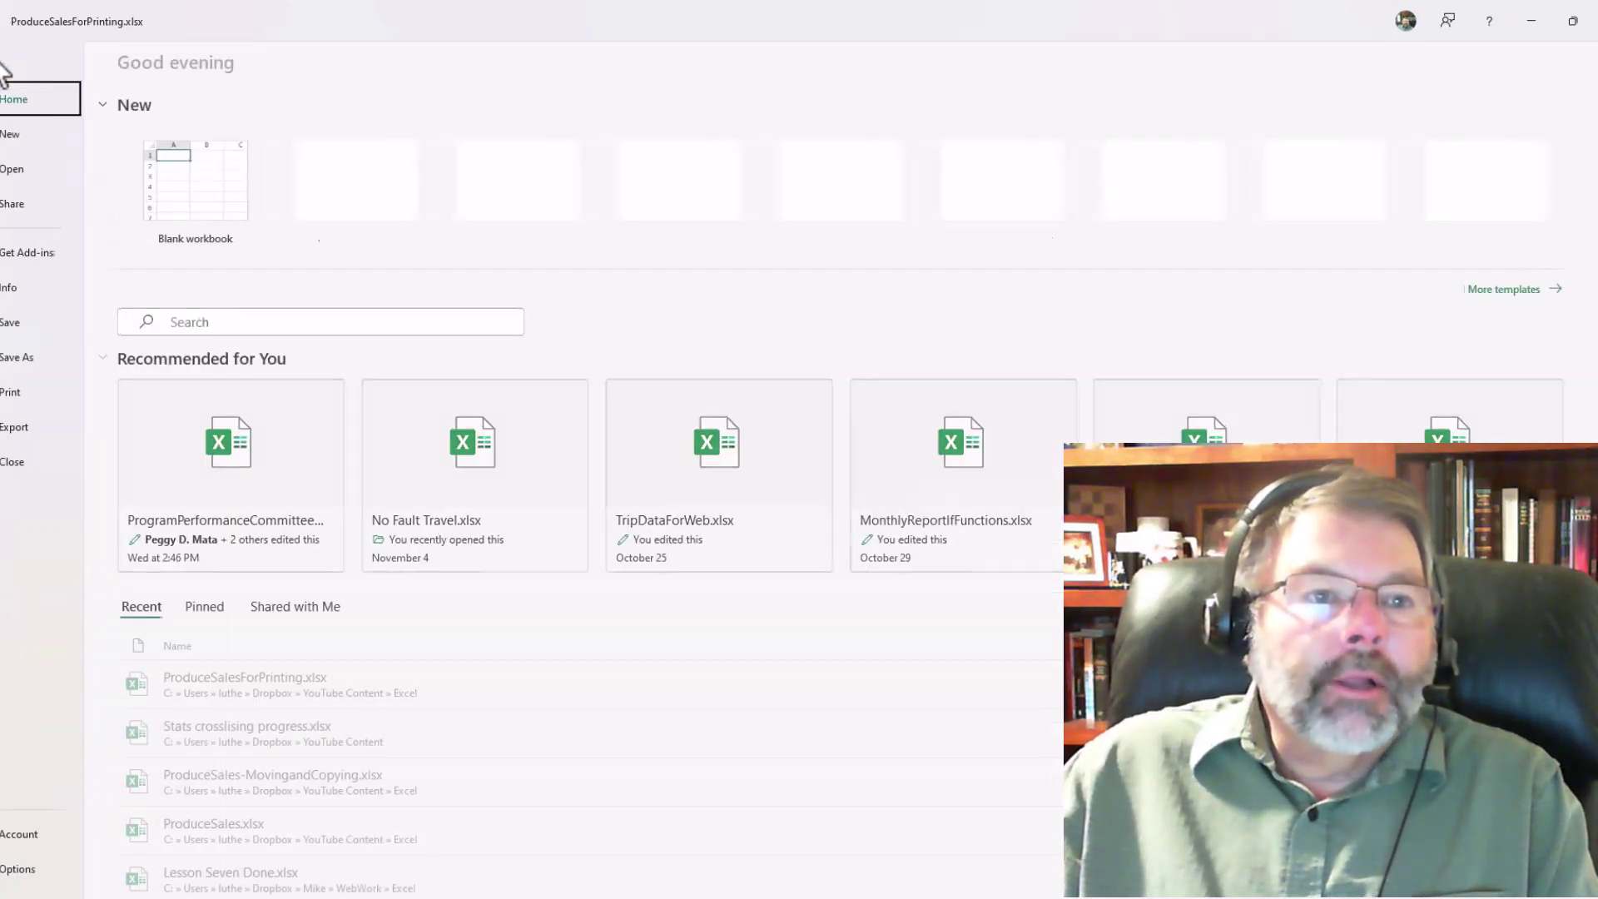
left_click(7, 397)
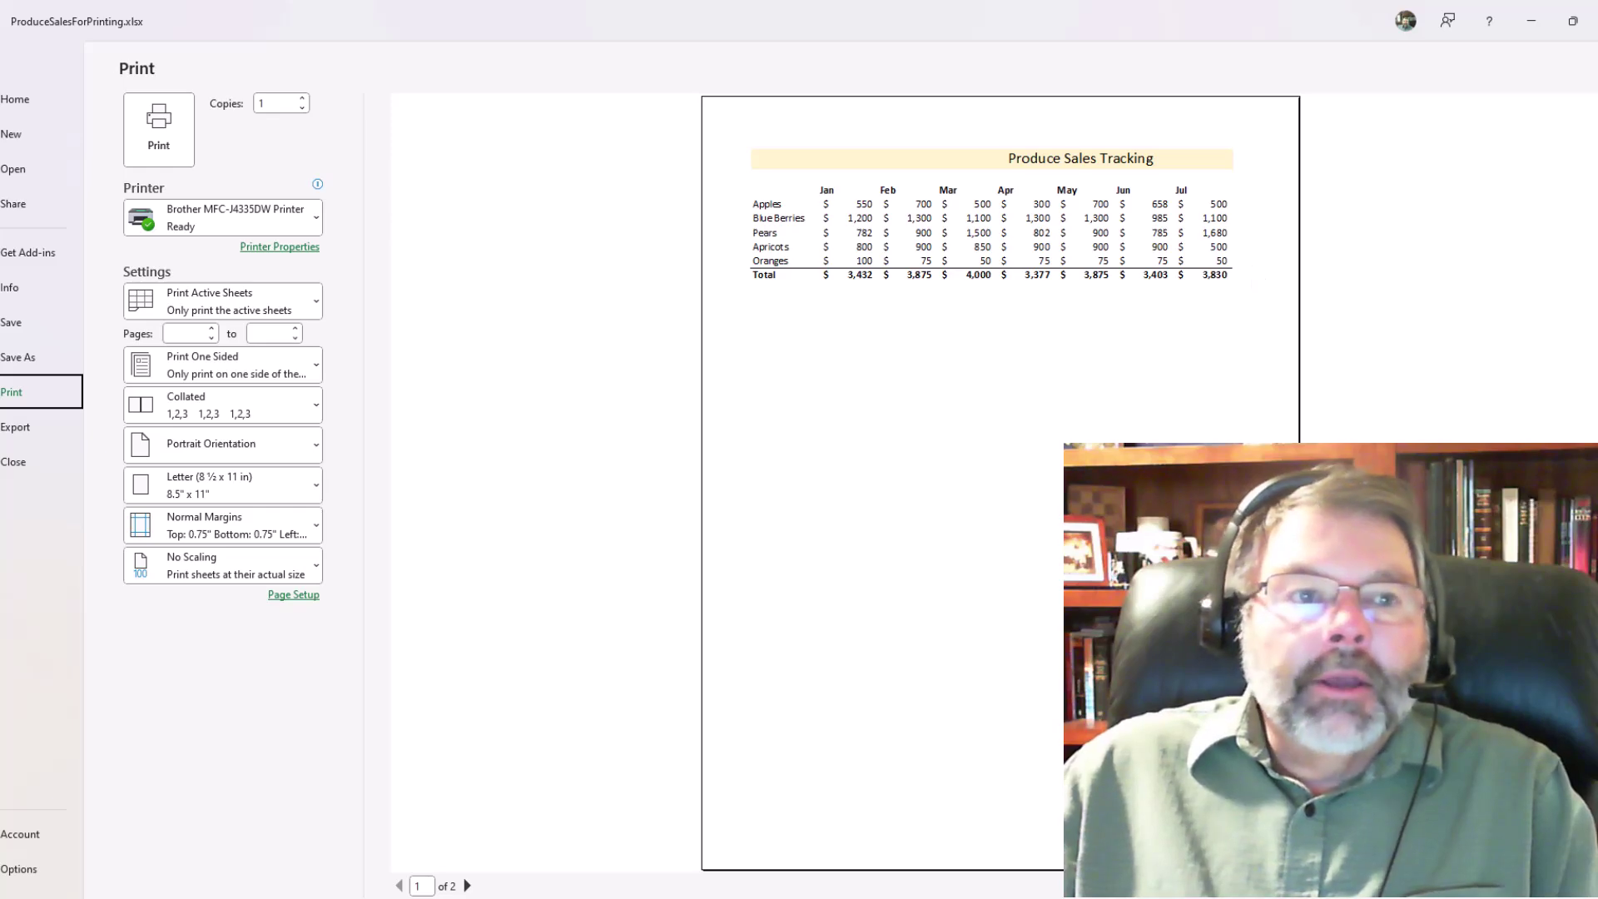
left_click(4, 79)
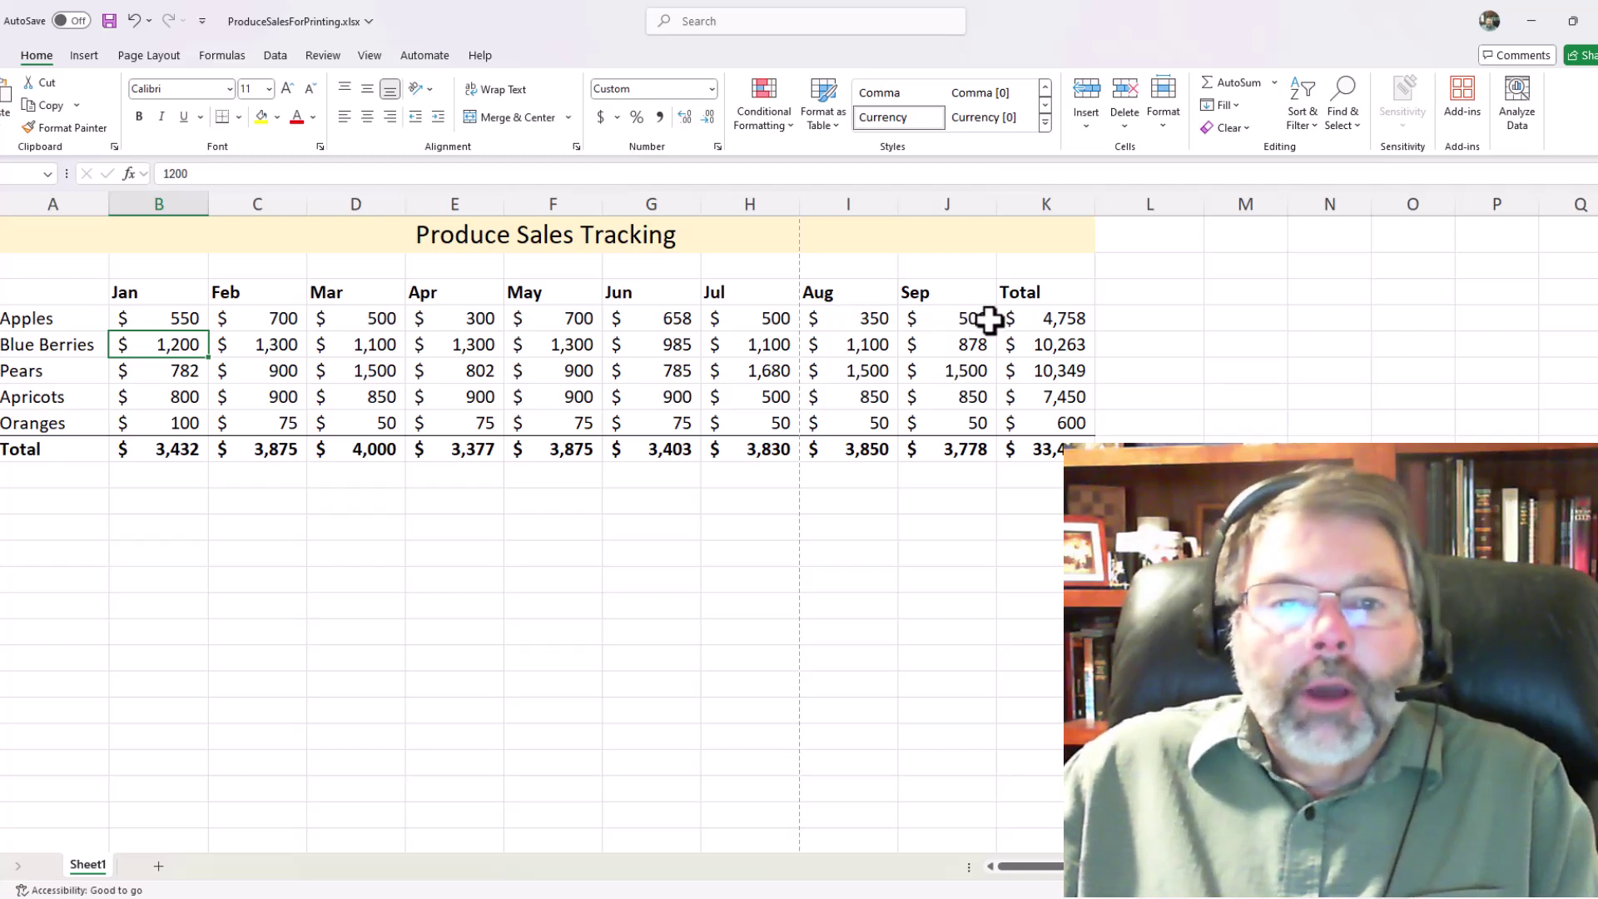
Select cell D5 and display the print preview showing page 1 of 2.
left_click(337, 343)
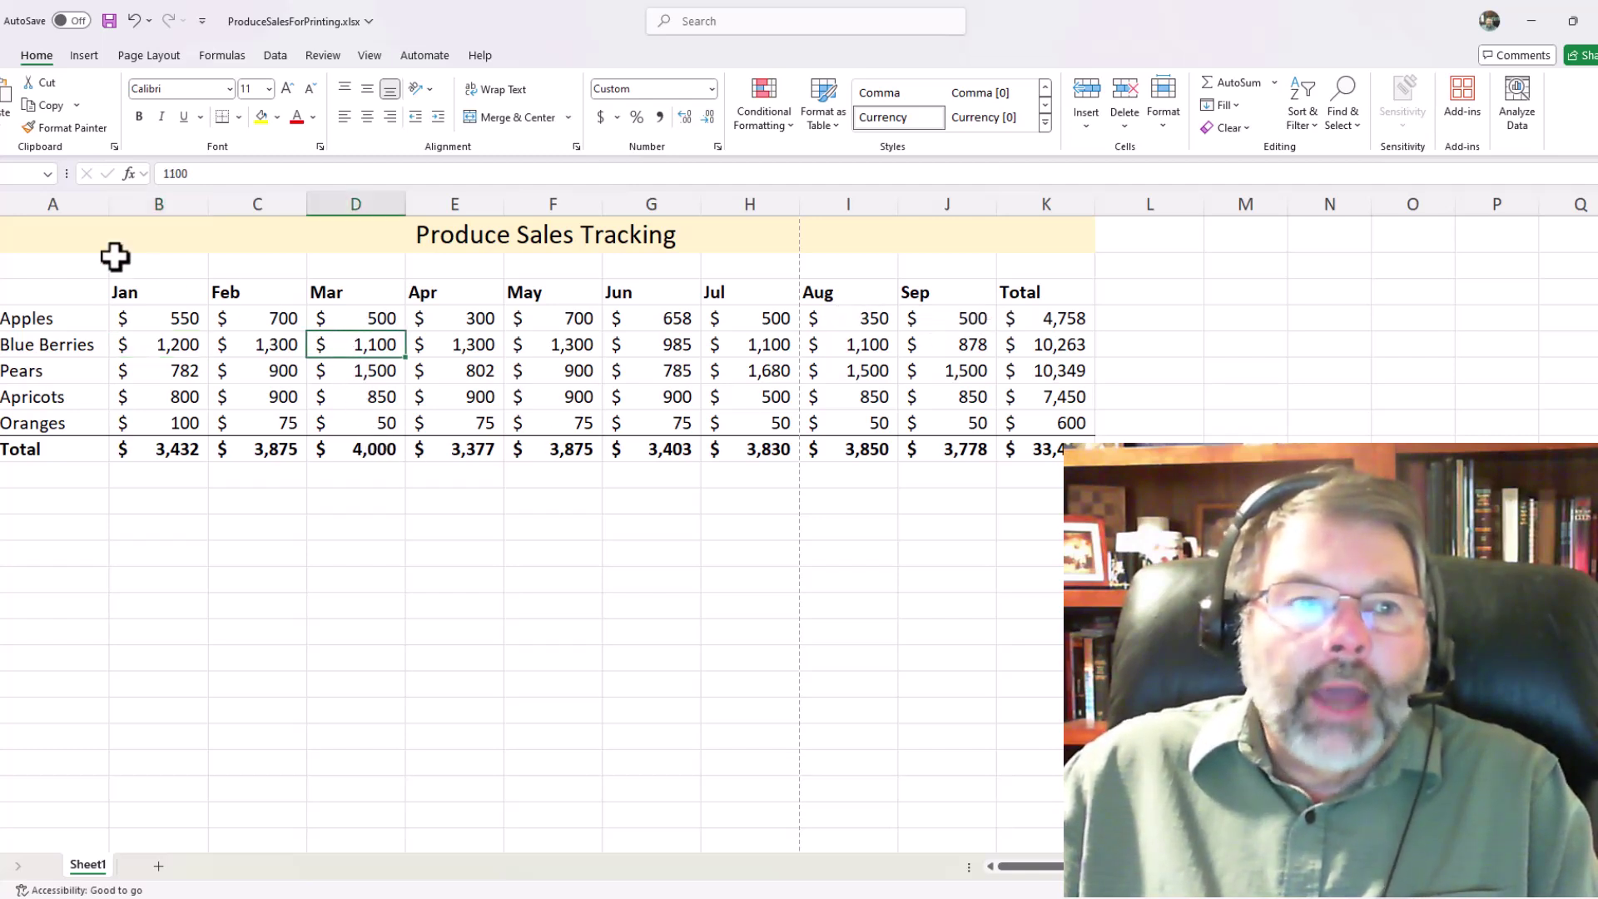
left_click(6, 55)
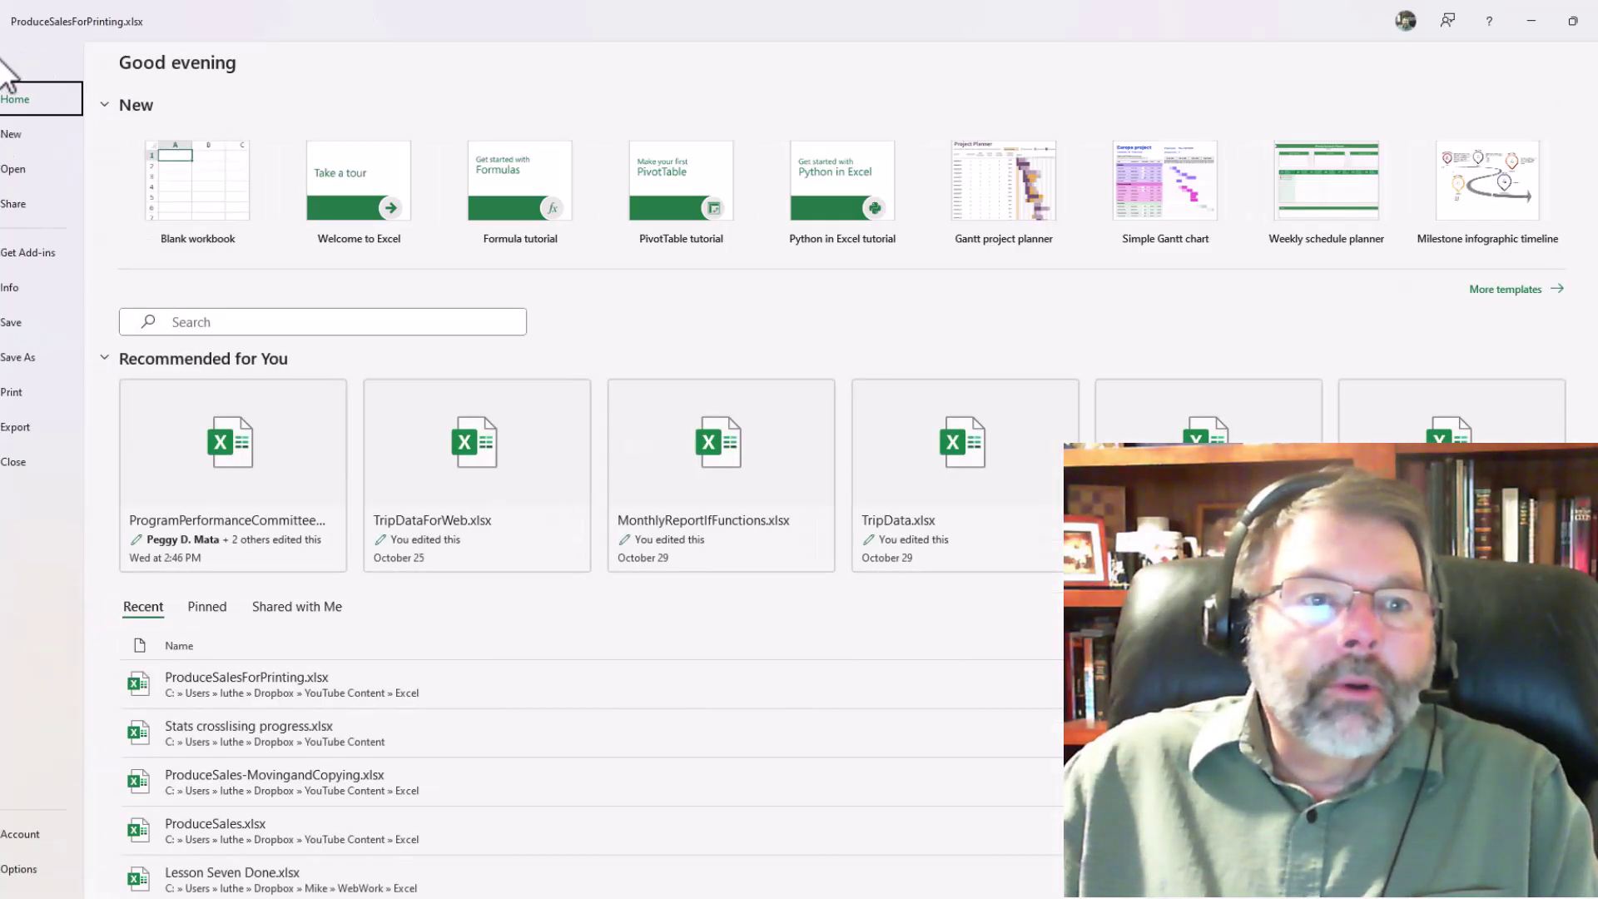
left_click(12, 398)
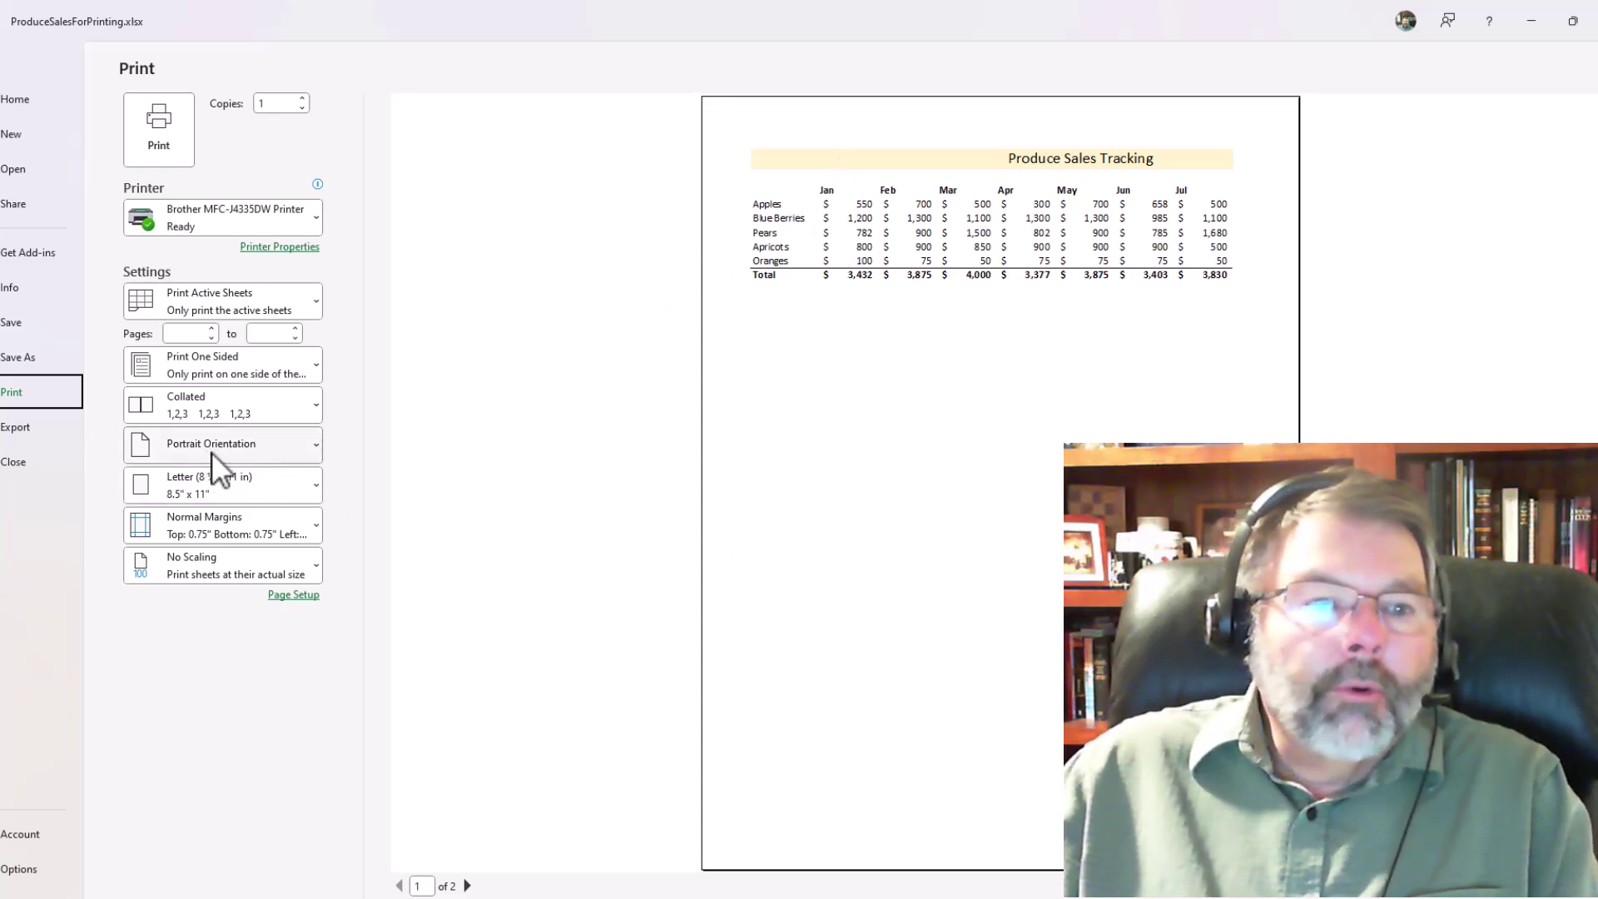
left_click(303, 446)
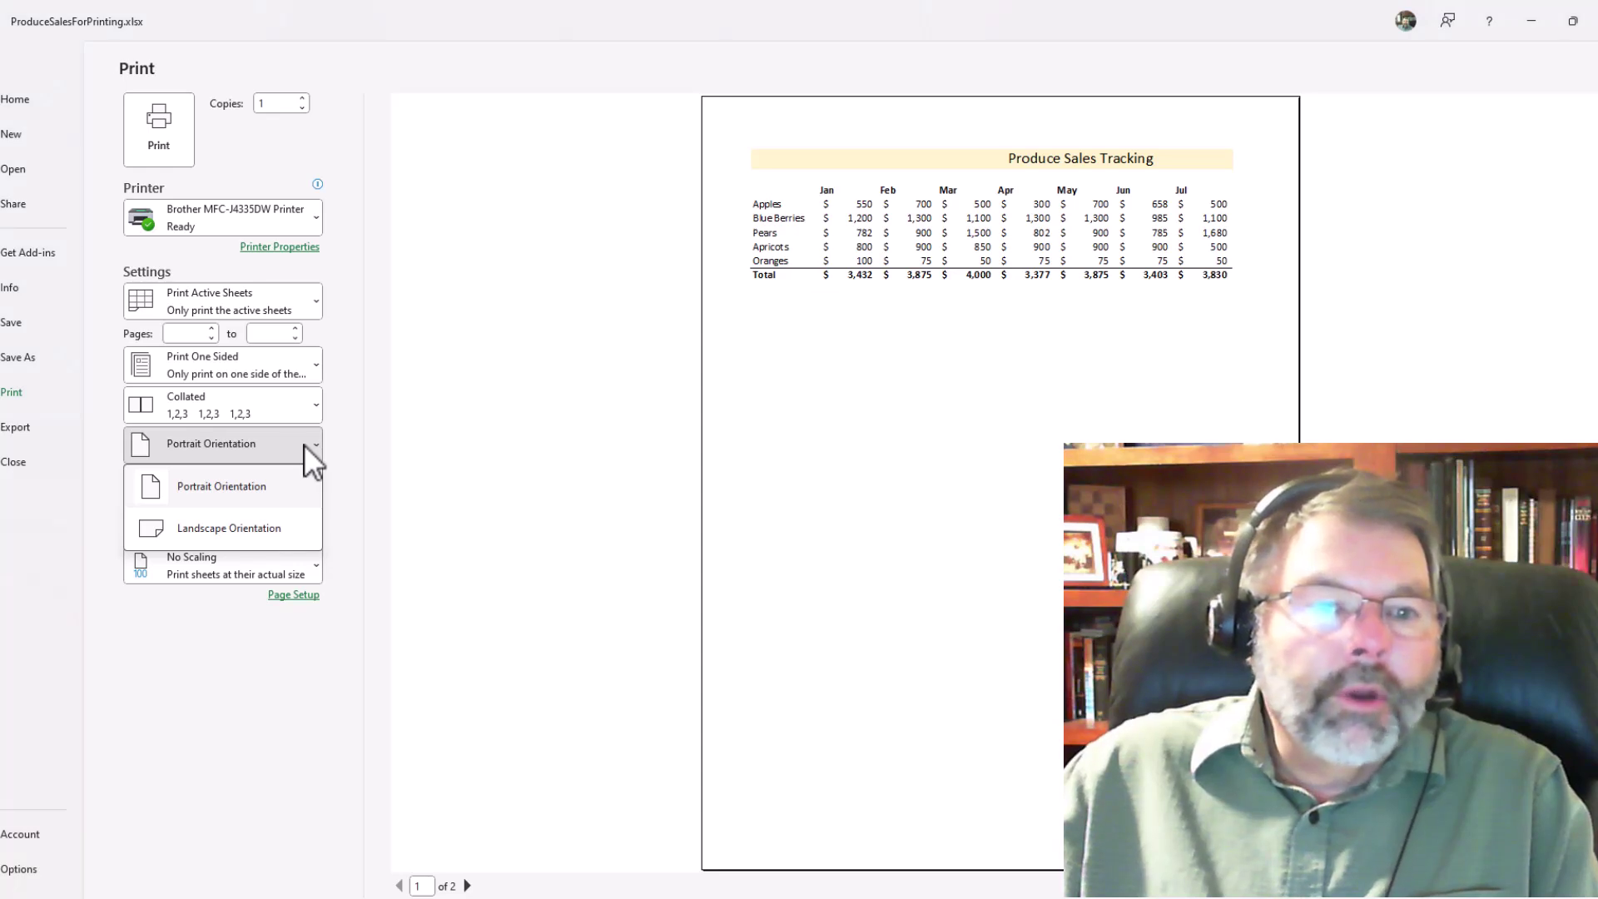
left_click(235, 529)
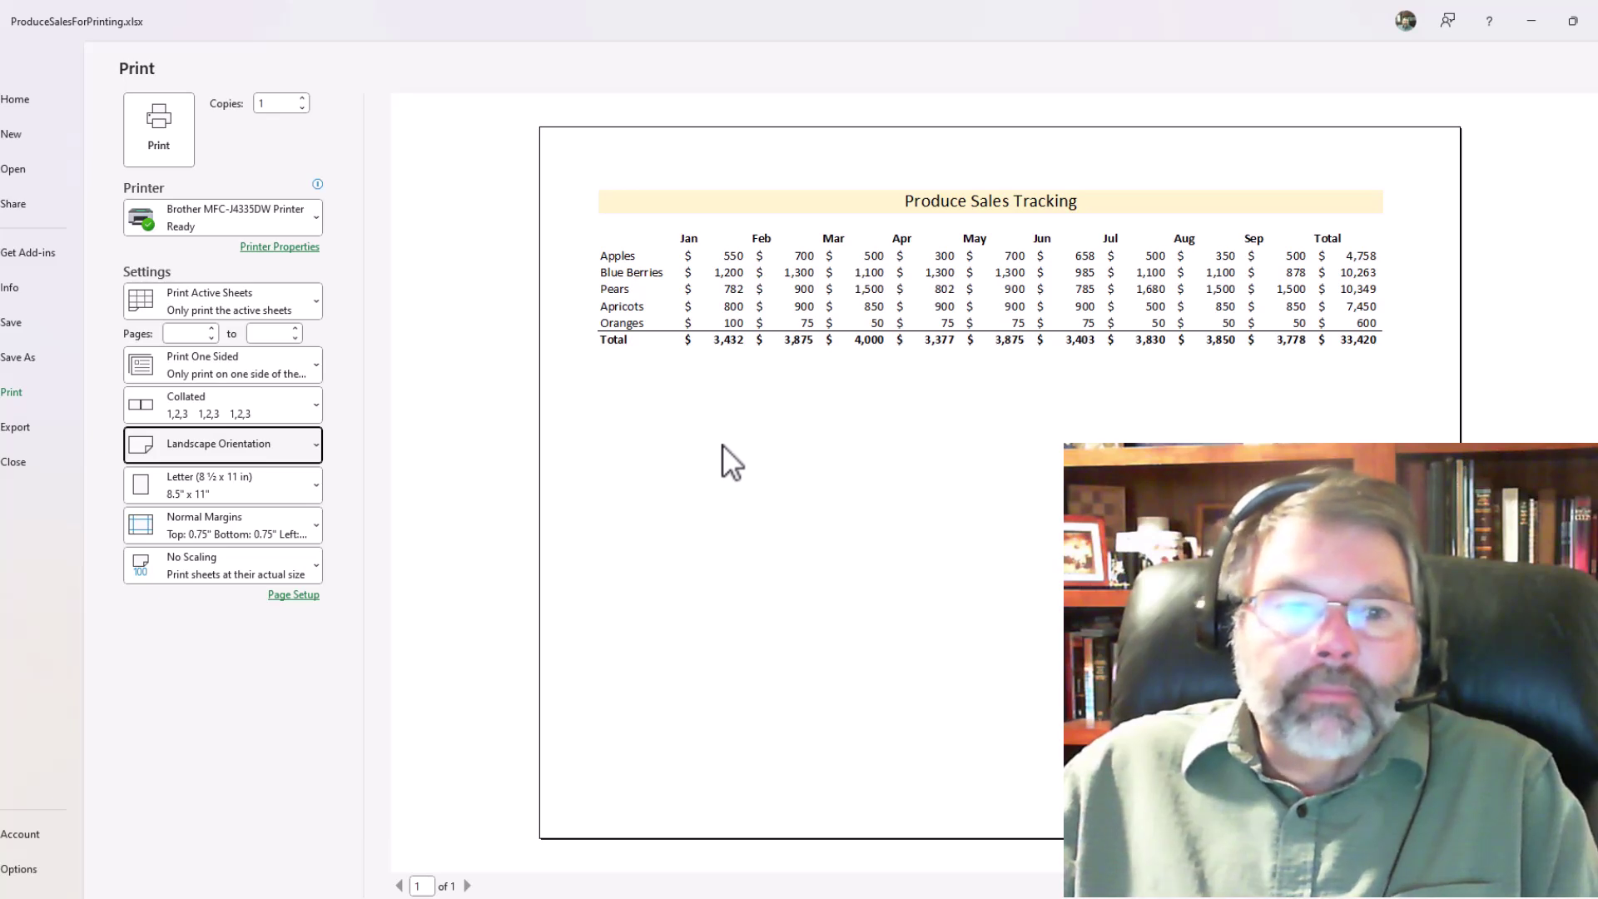
left_click(253, 442)
left_click(231, 485)
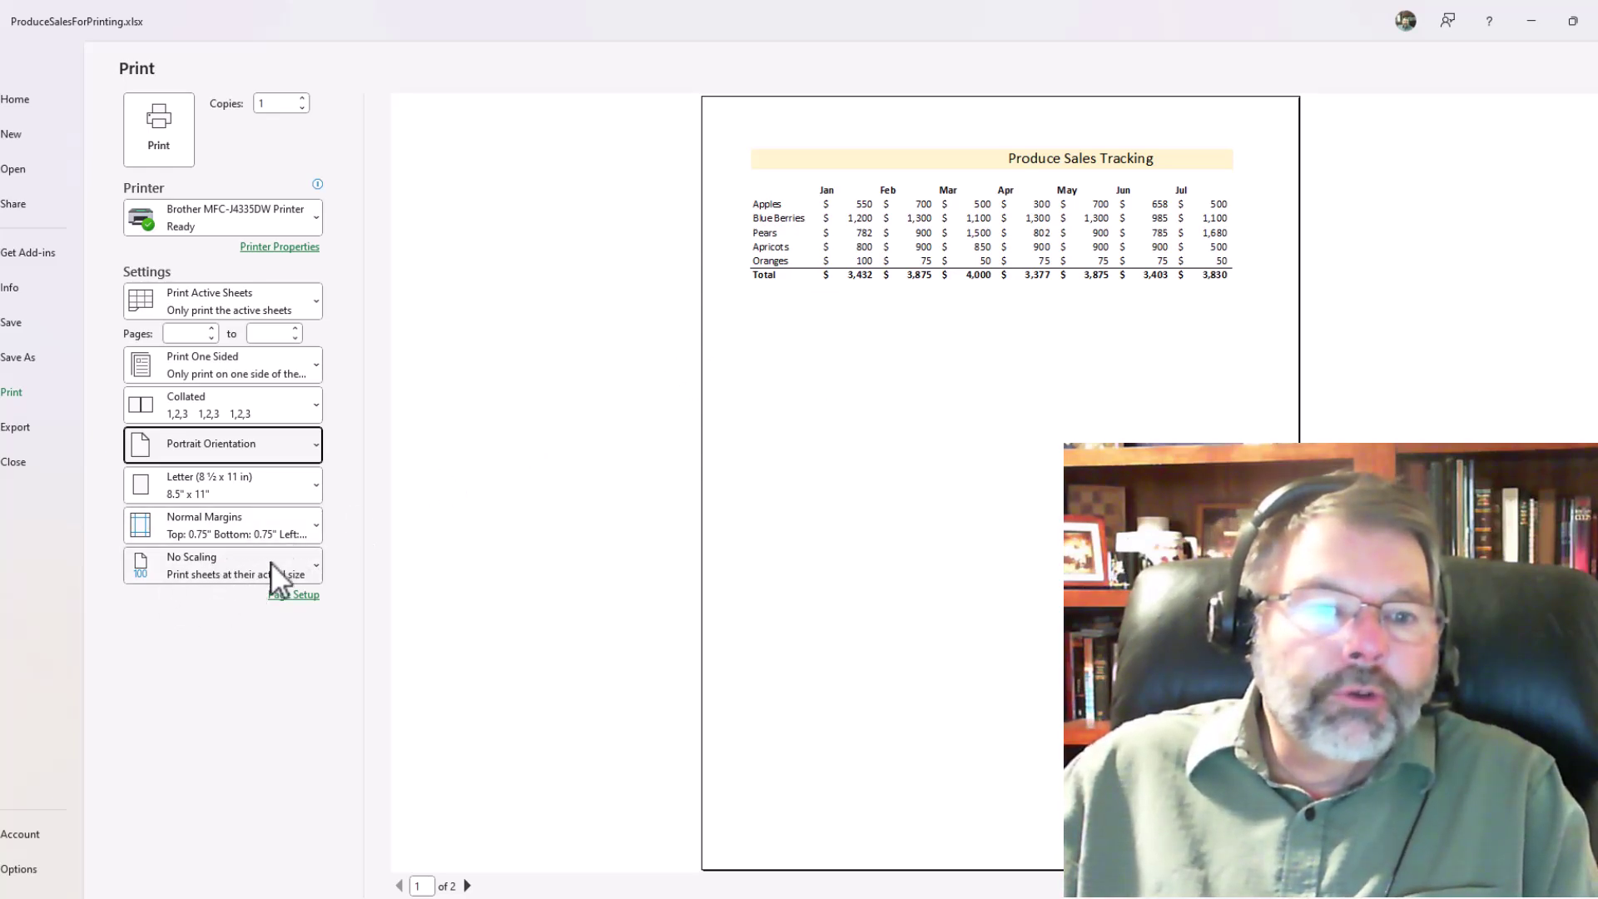
Set print scaling to Fit All Columns on One Page and return to the worksheet.
left_click(315, 566)
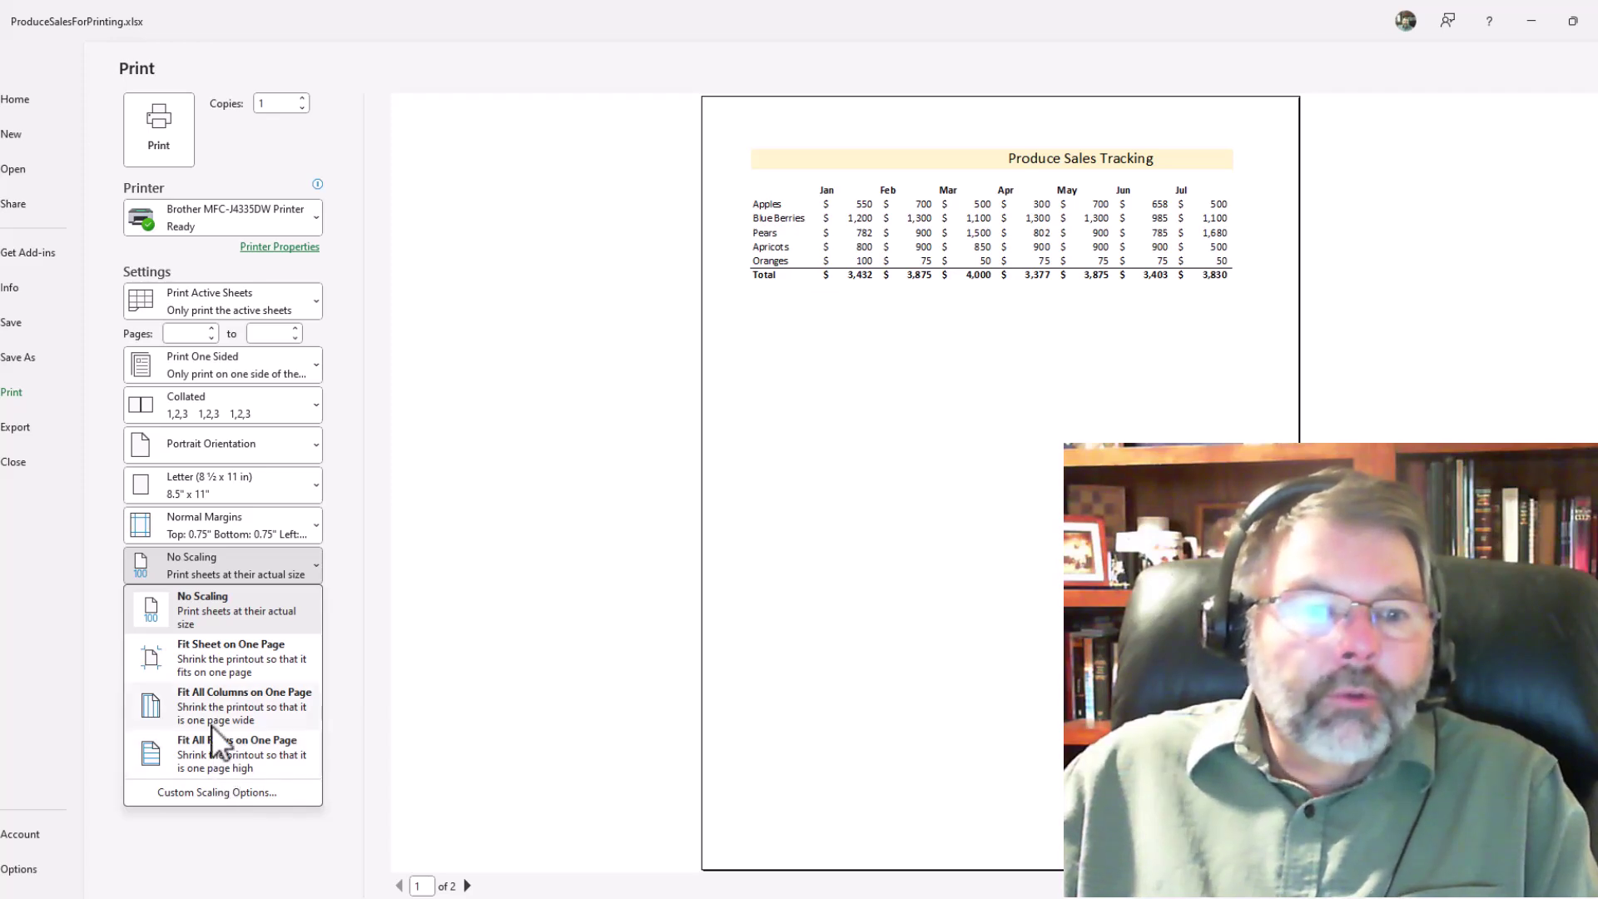
left_click(217, 700)
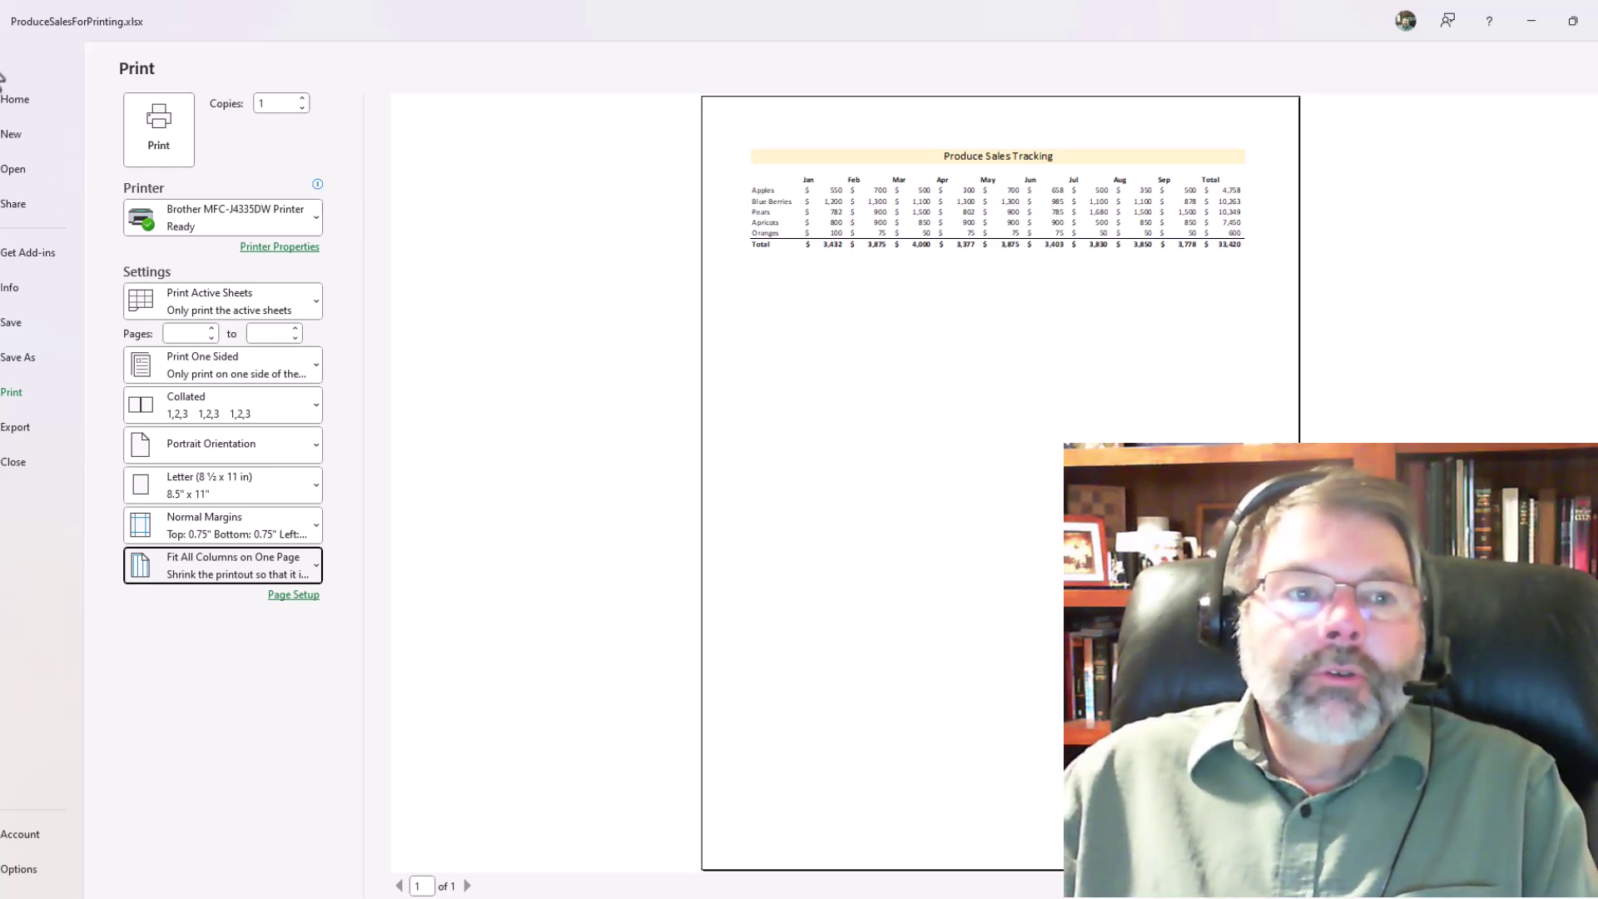
left_click(4, 79)
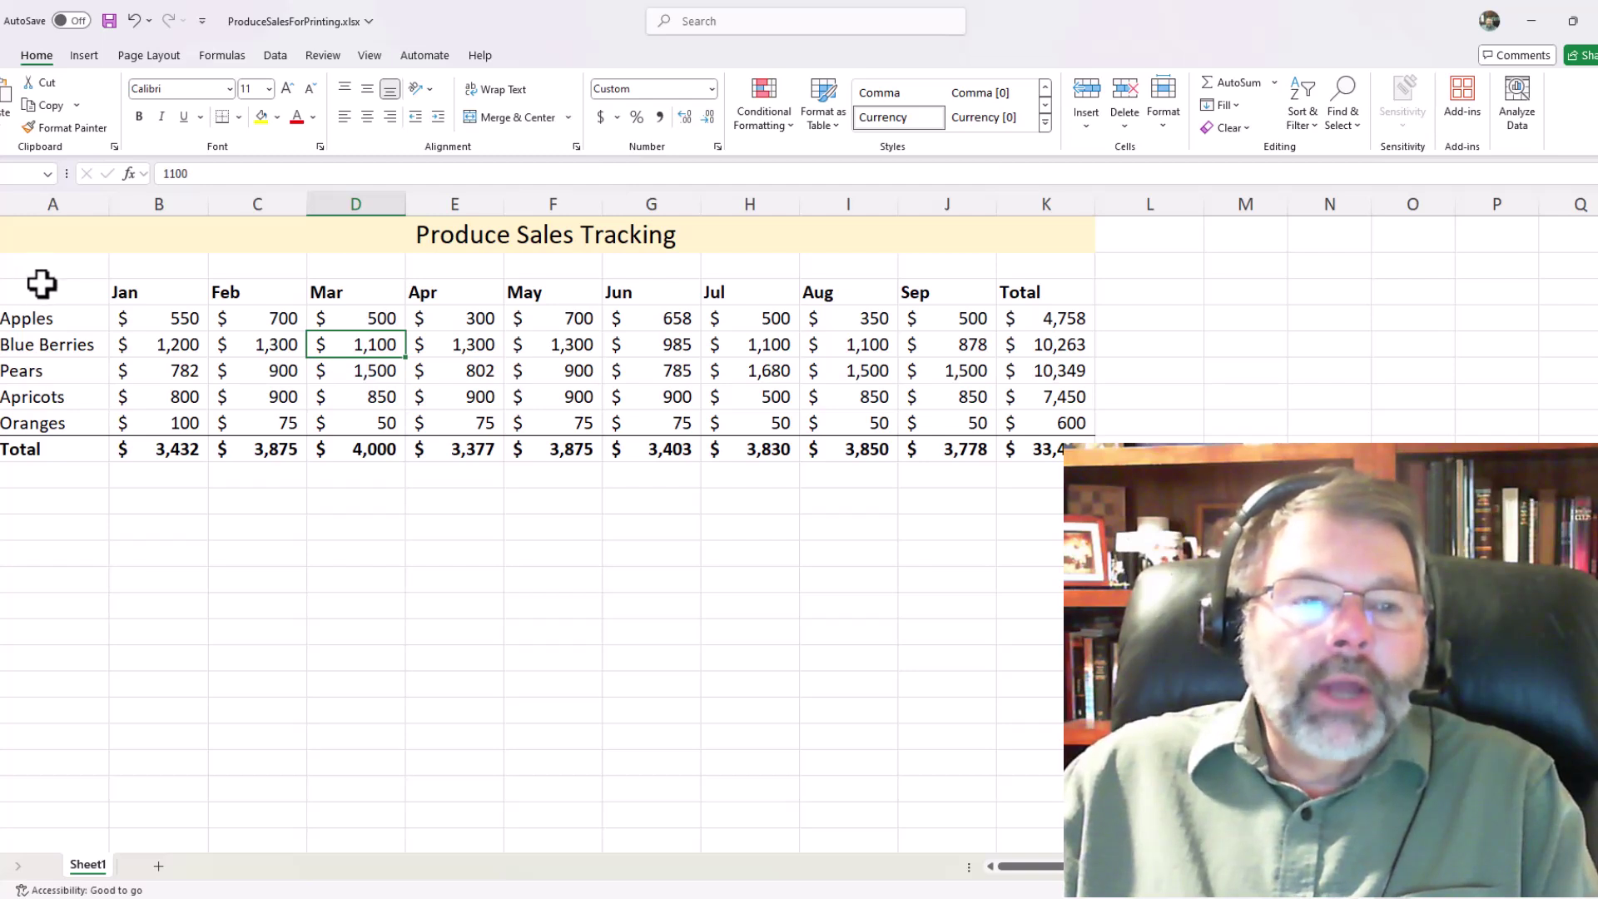
Select the Jan–Mar sales block A3:D9 with product names and totals.
left_click_drag(40, 284, 336, 436)
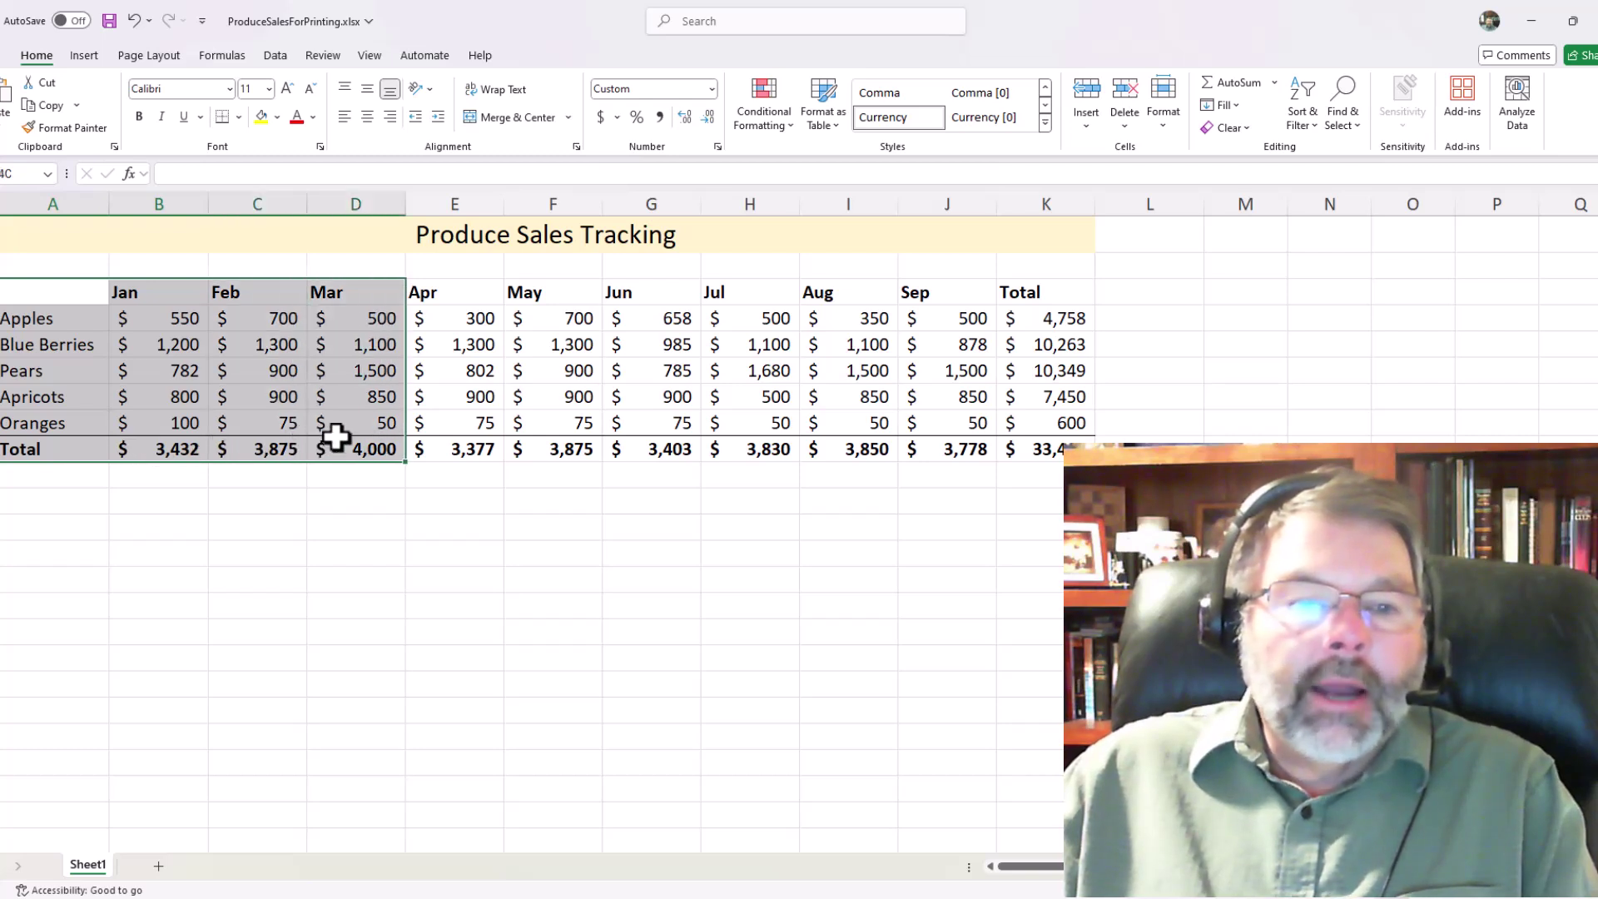
left_click_drag(336, 436, 335, 436)
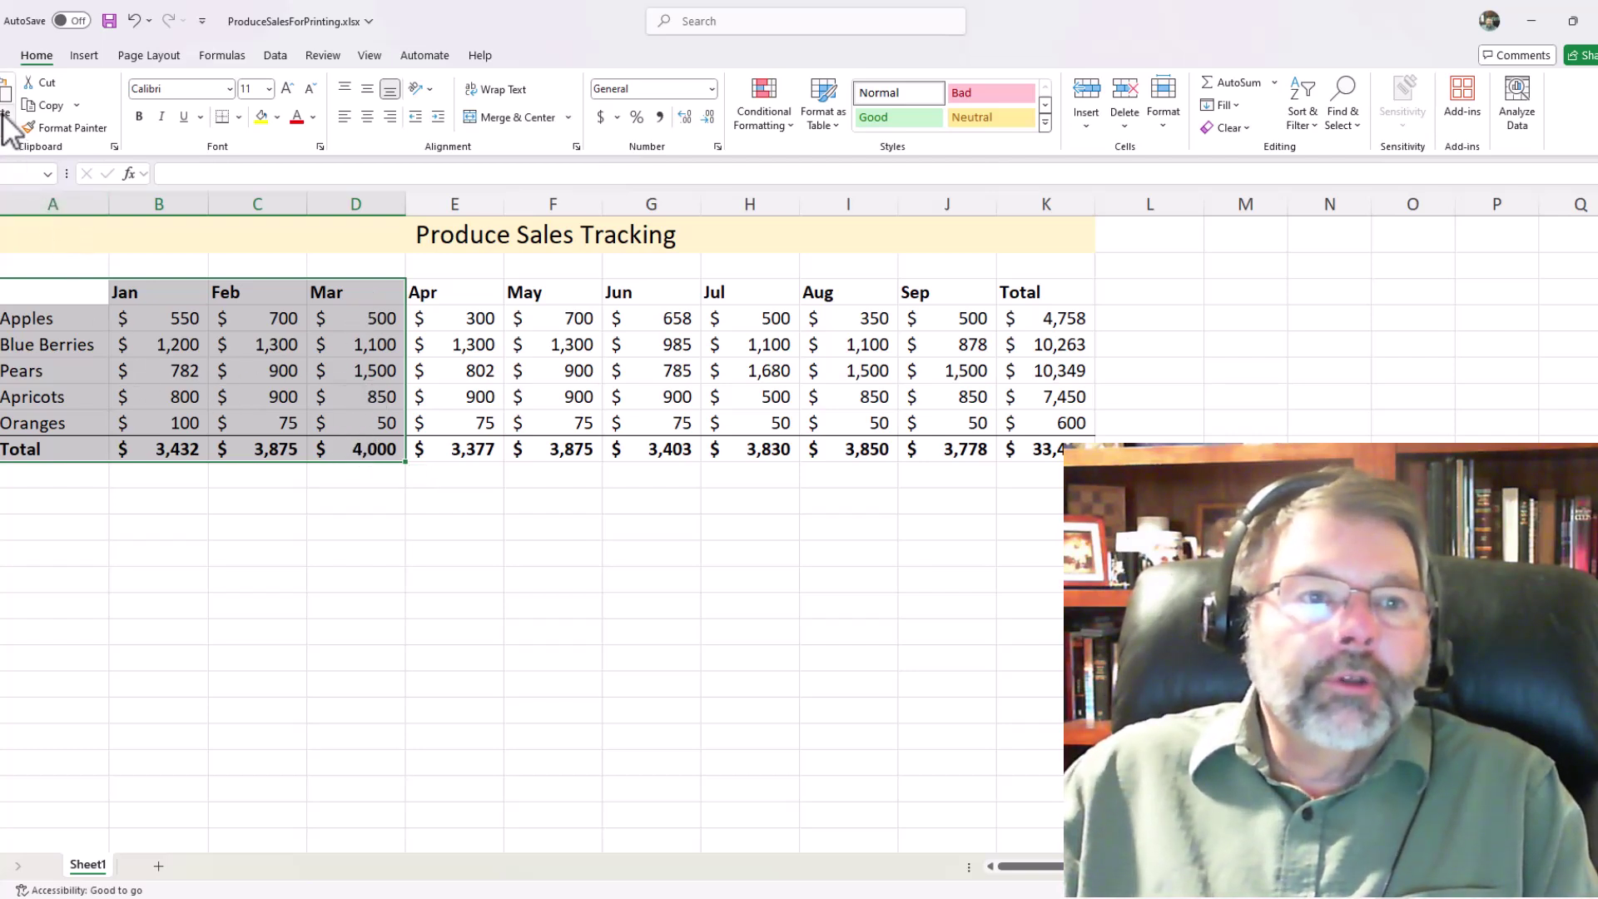
In the print settings, change Print Active Sheets to Print Selection.
left_click(5, 56)
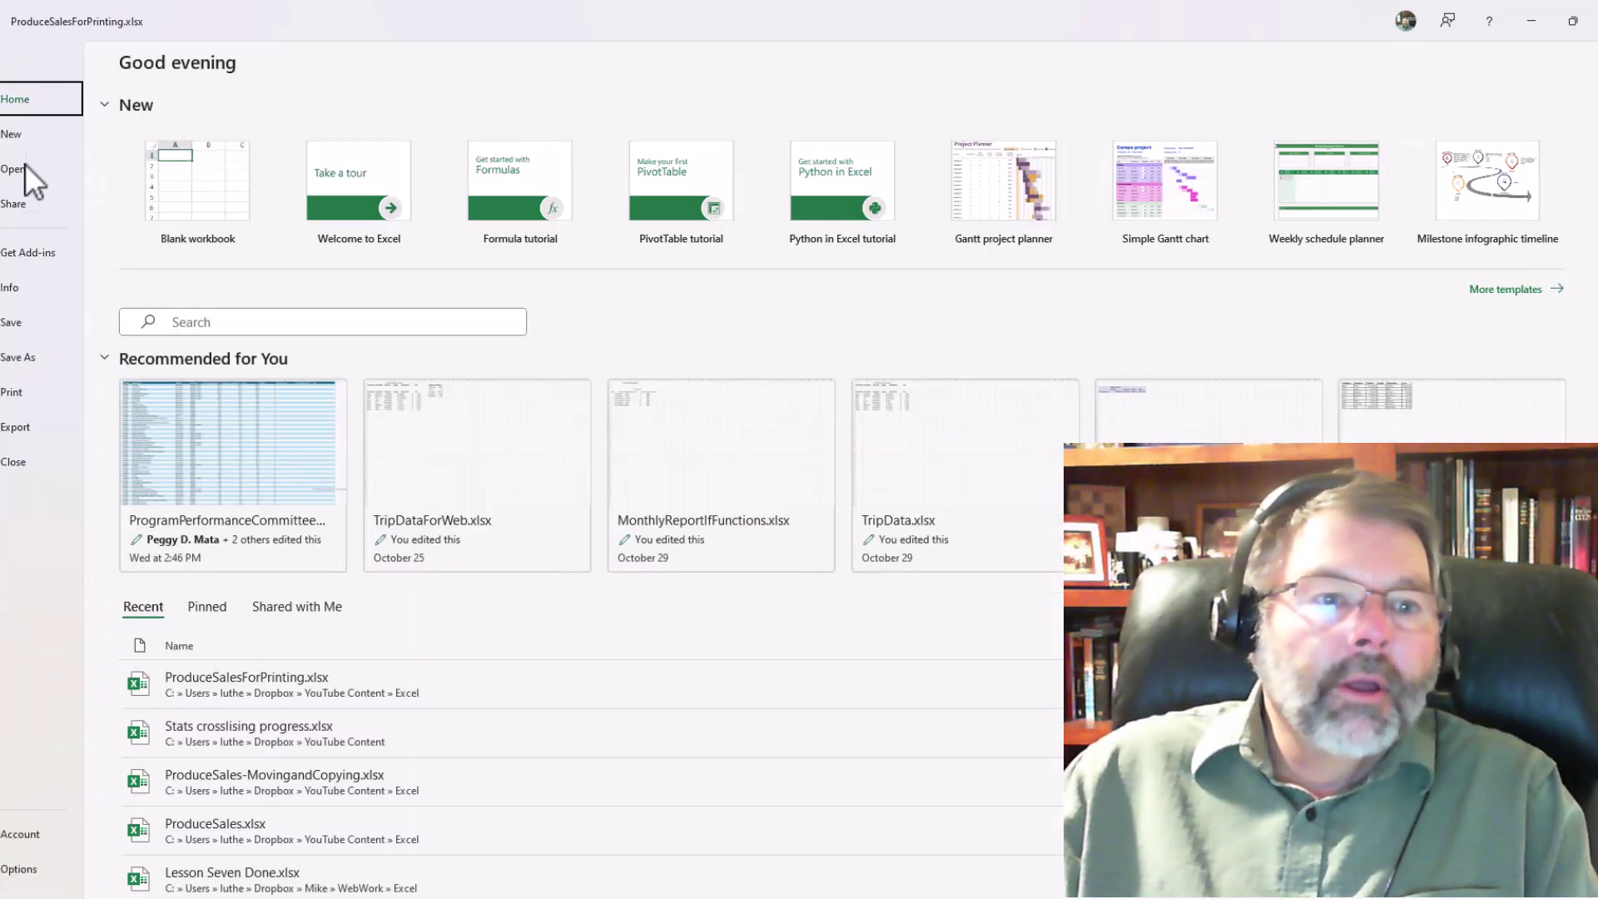
left_click(11, 395)
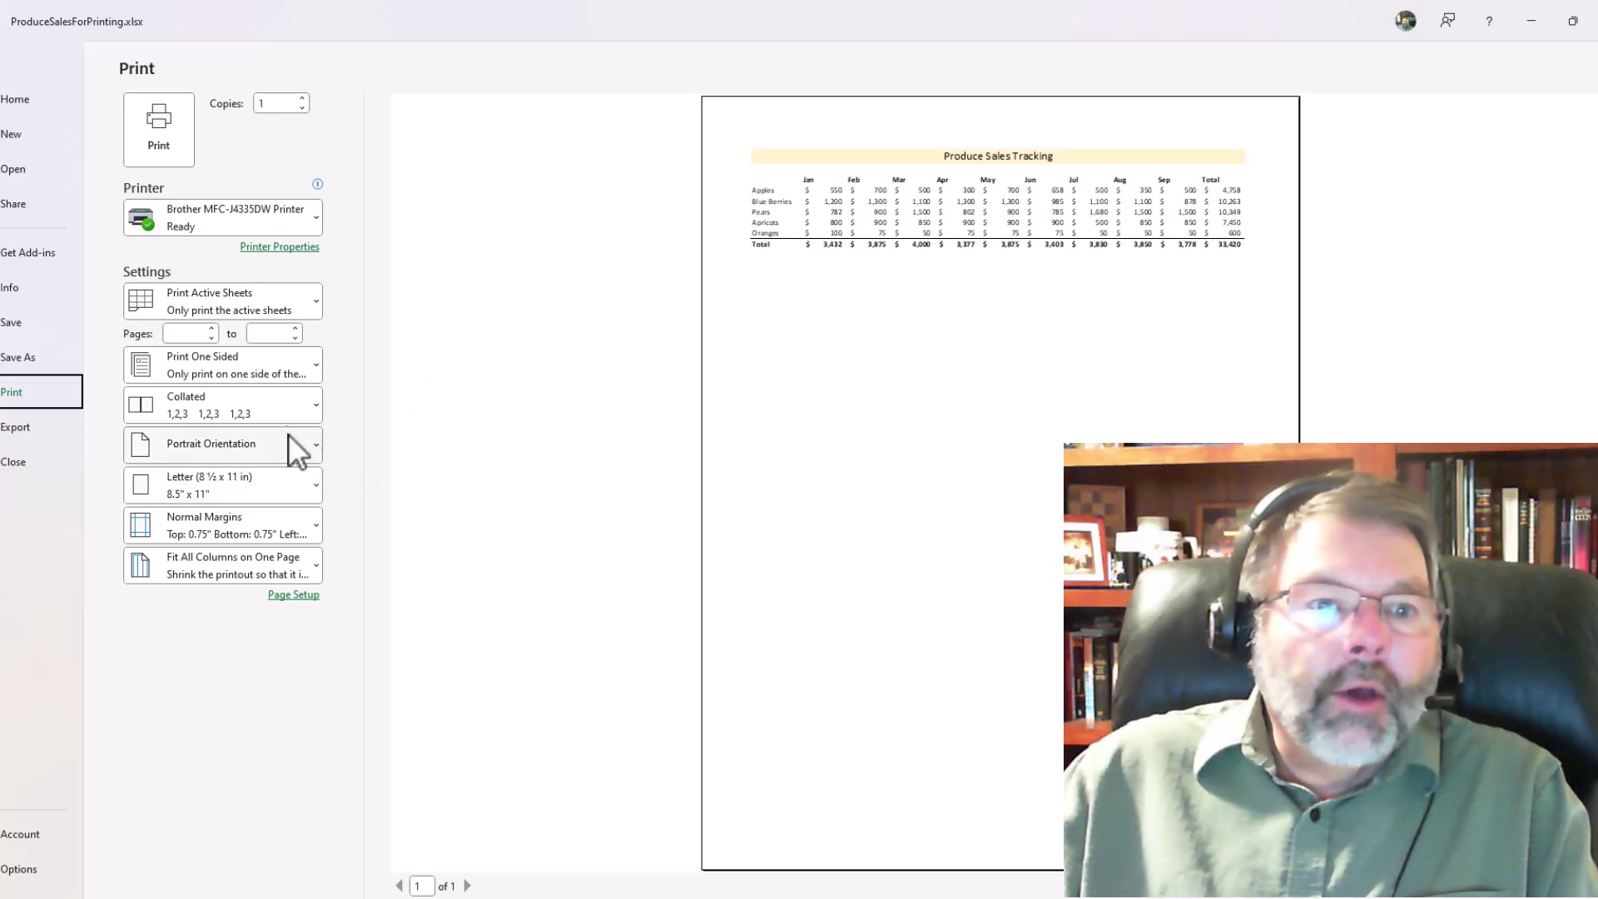
left_click(312, 295)
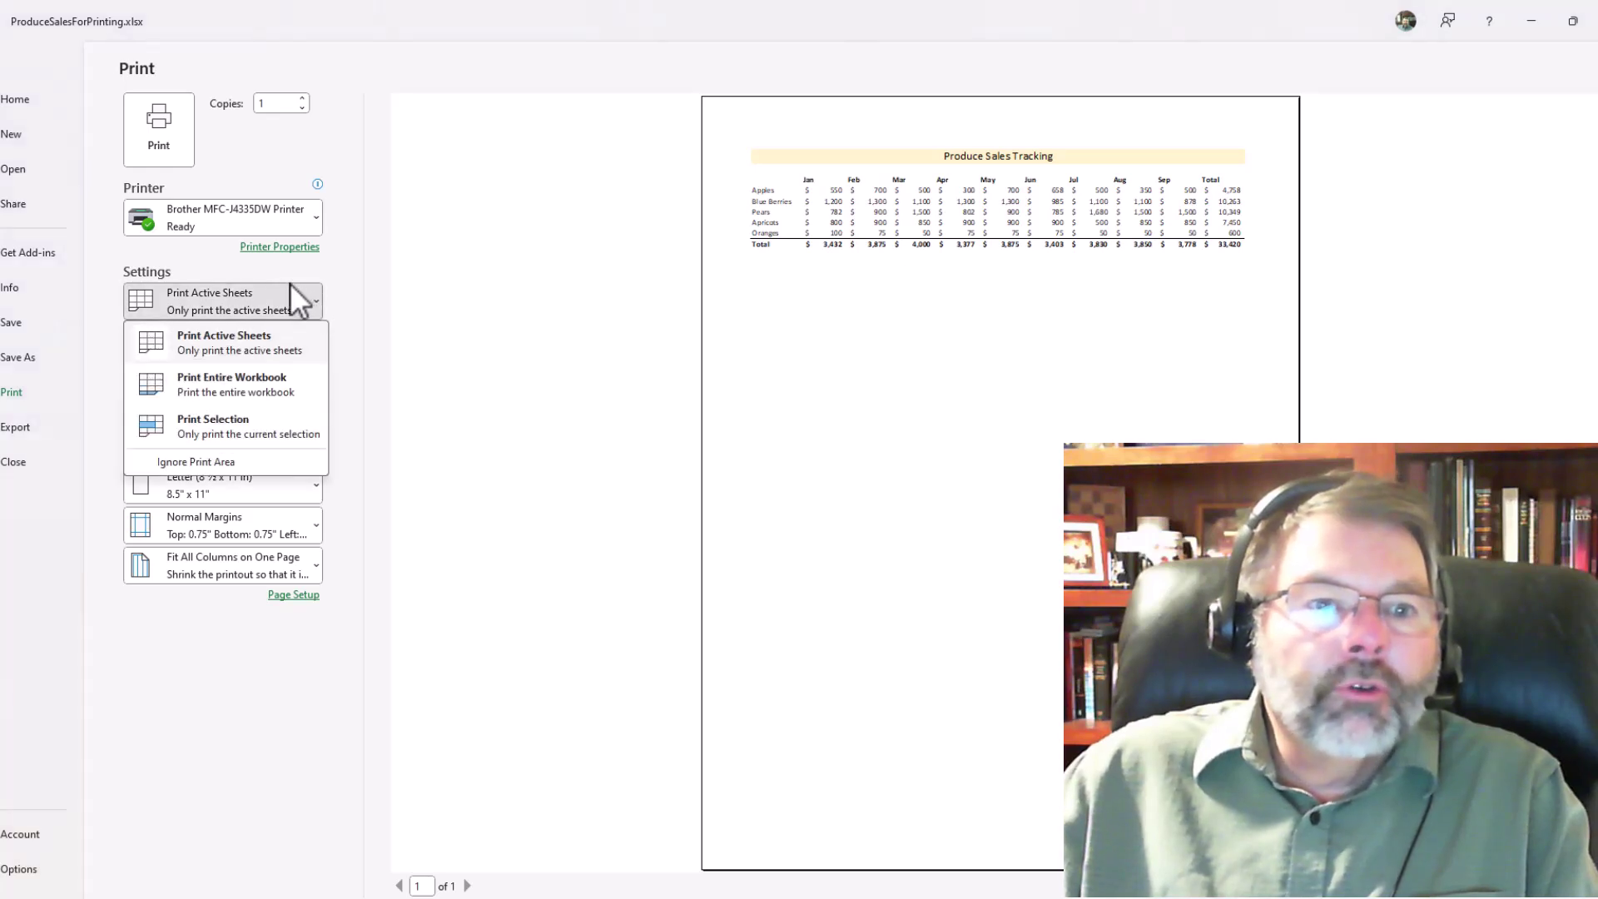
left_click(216, 422)
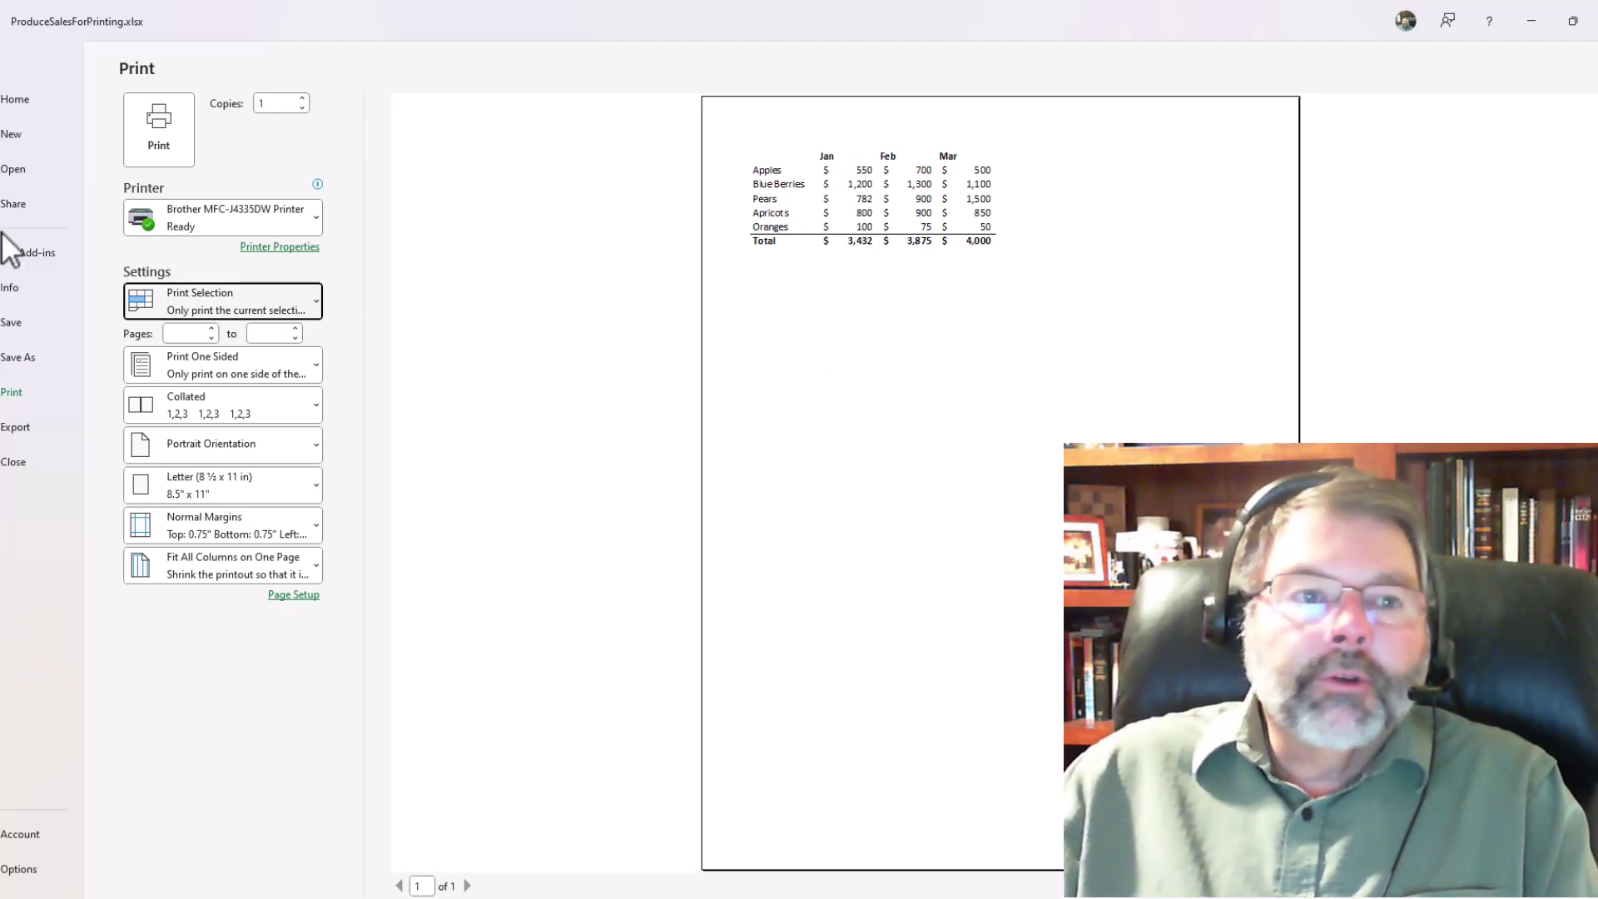
Reopen the print preview to show the single-page Jan–Mar selection.
left_click(3, 75)
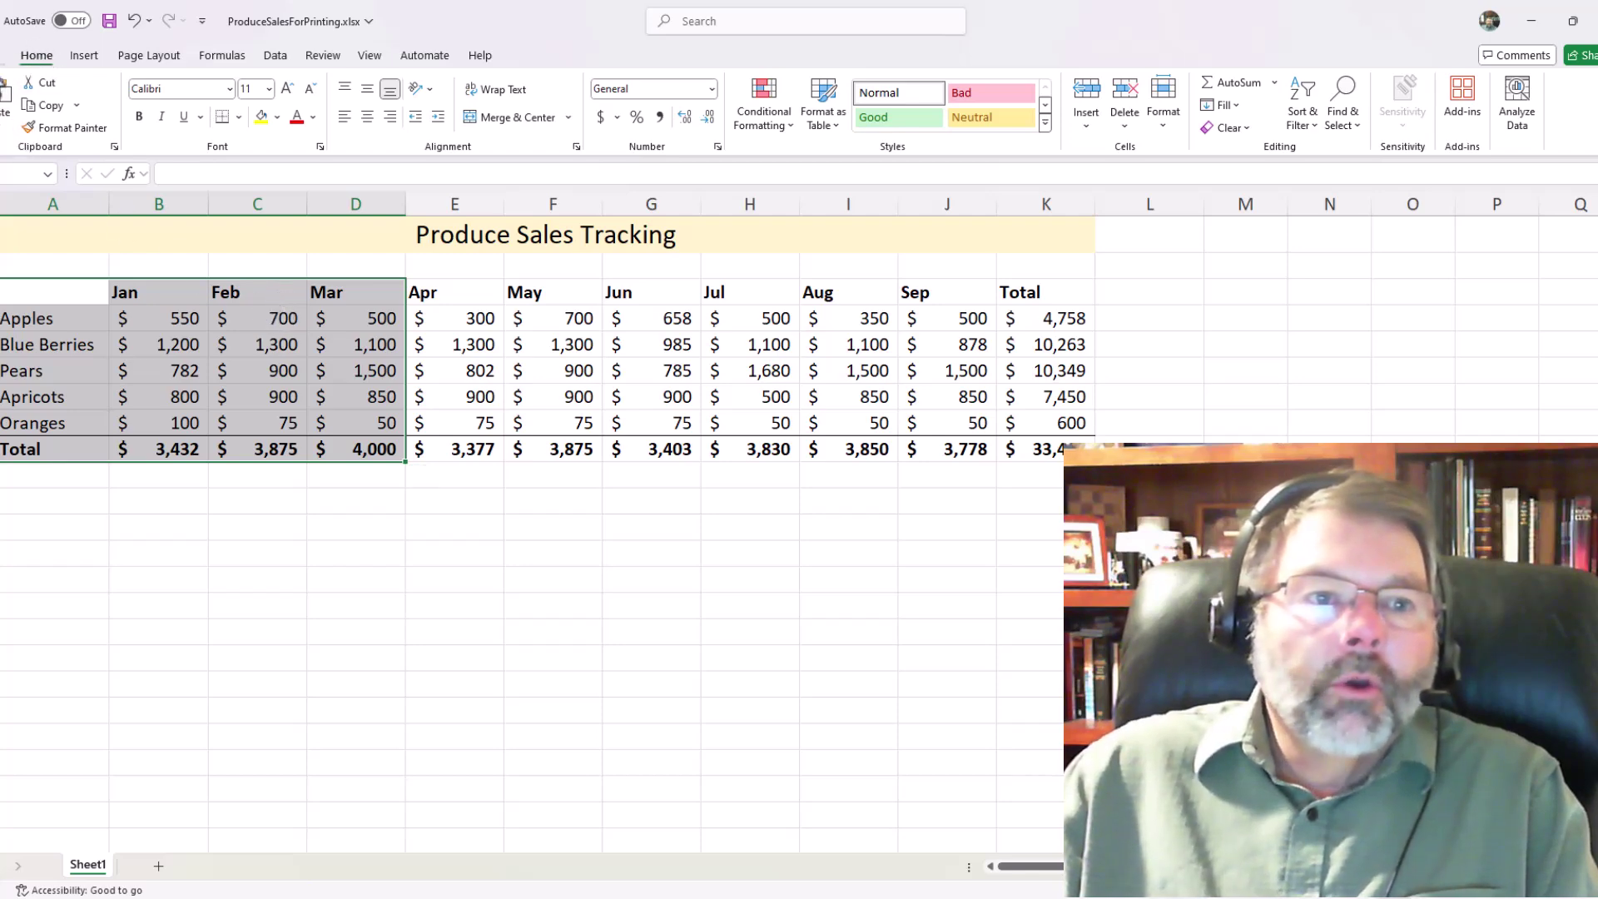
left_click(3, 65)
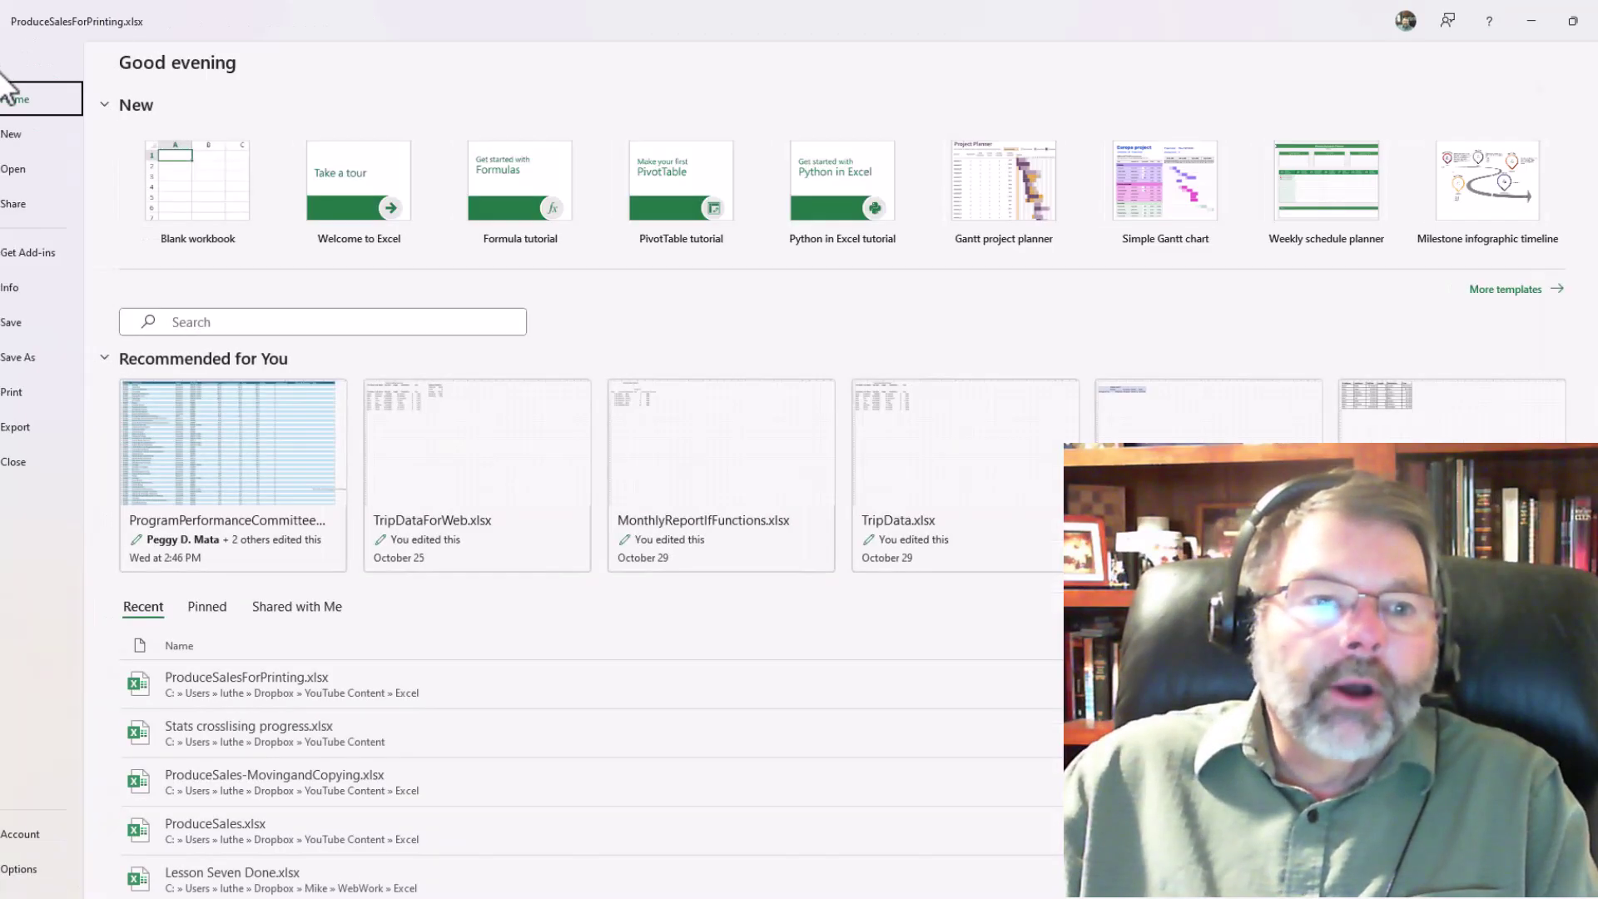
left_click(10, 393)
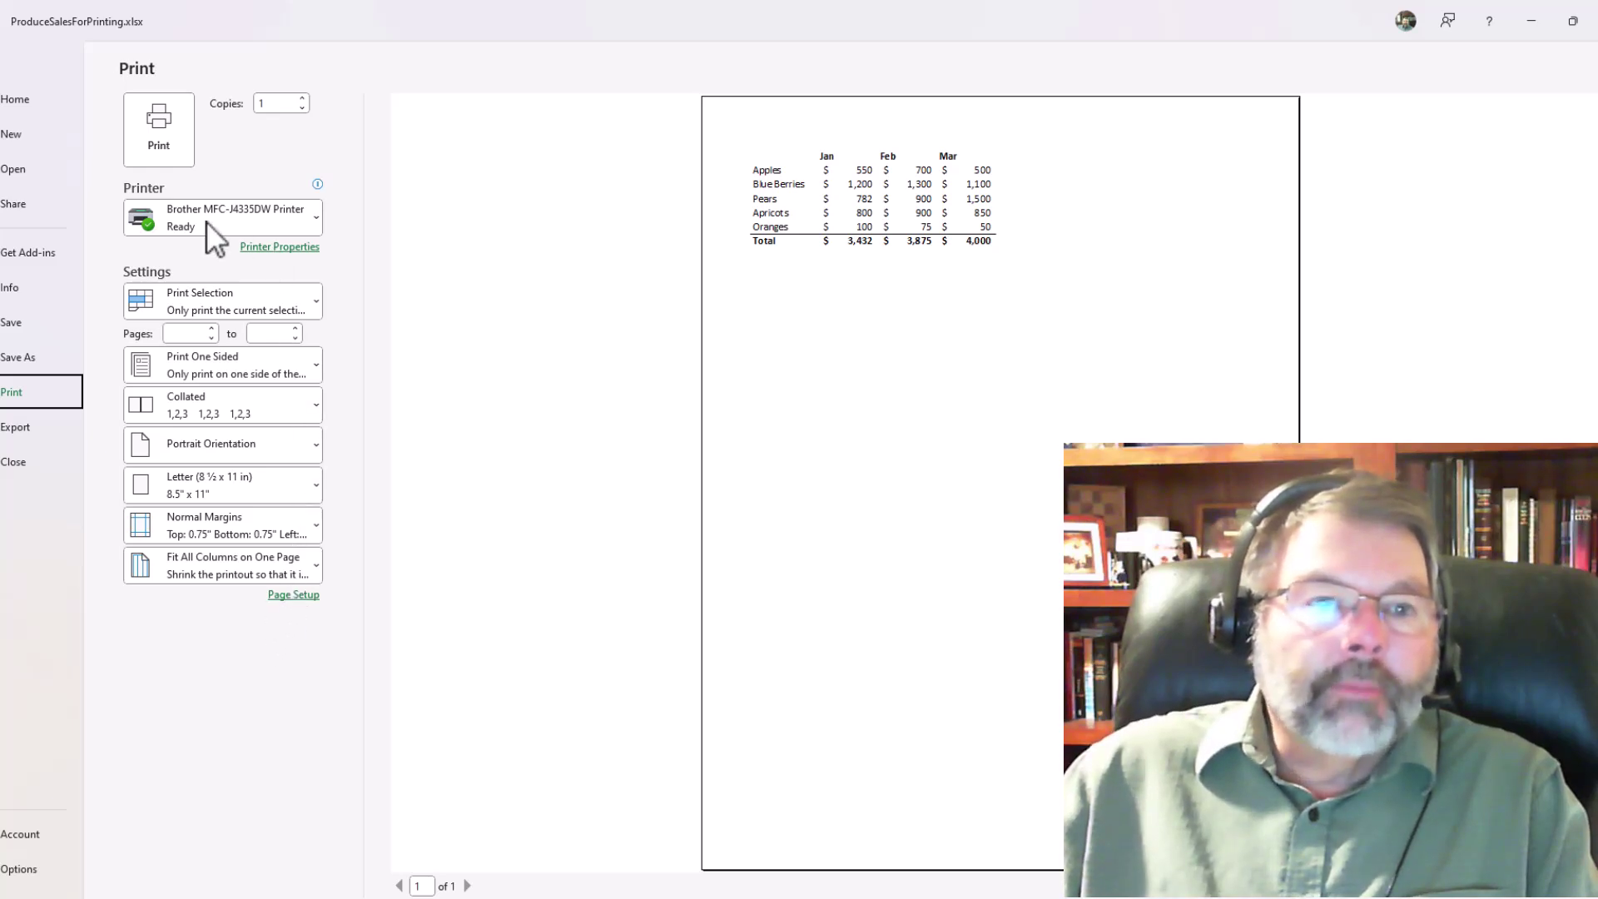
Turn on Gridlines in Page Setup's Sheet options so cells print with borders.
left_click(297, 596)
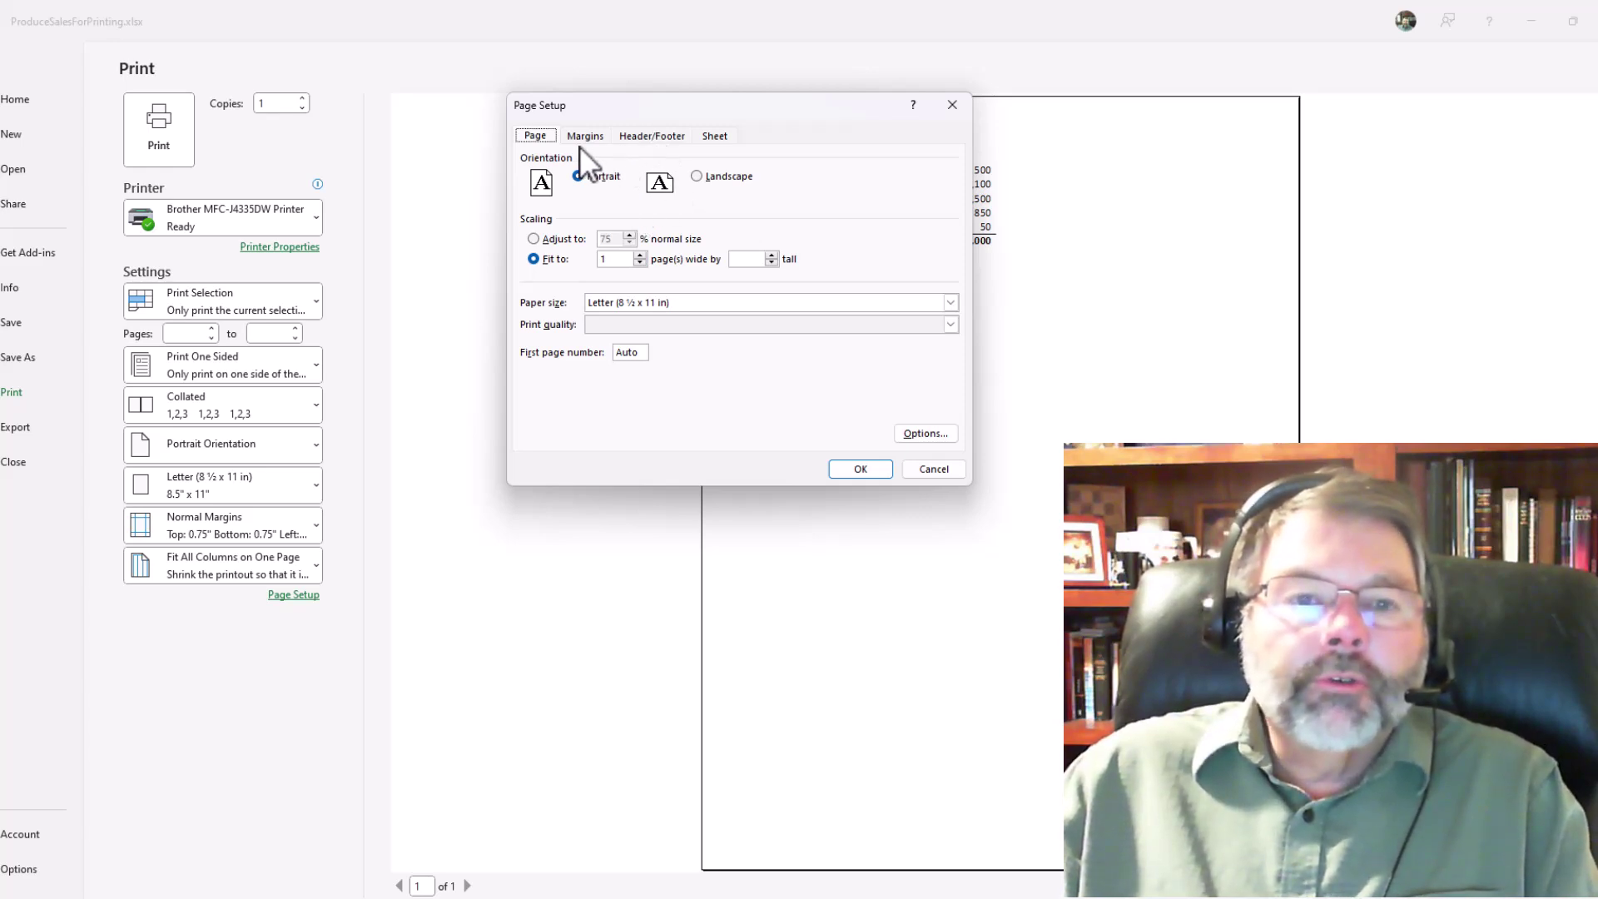
left_click(719, 136)
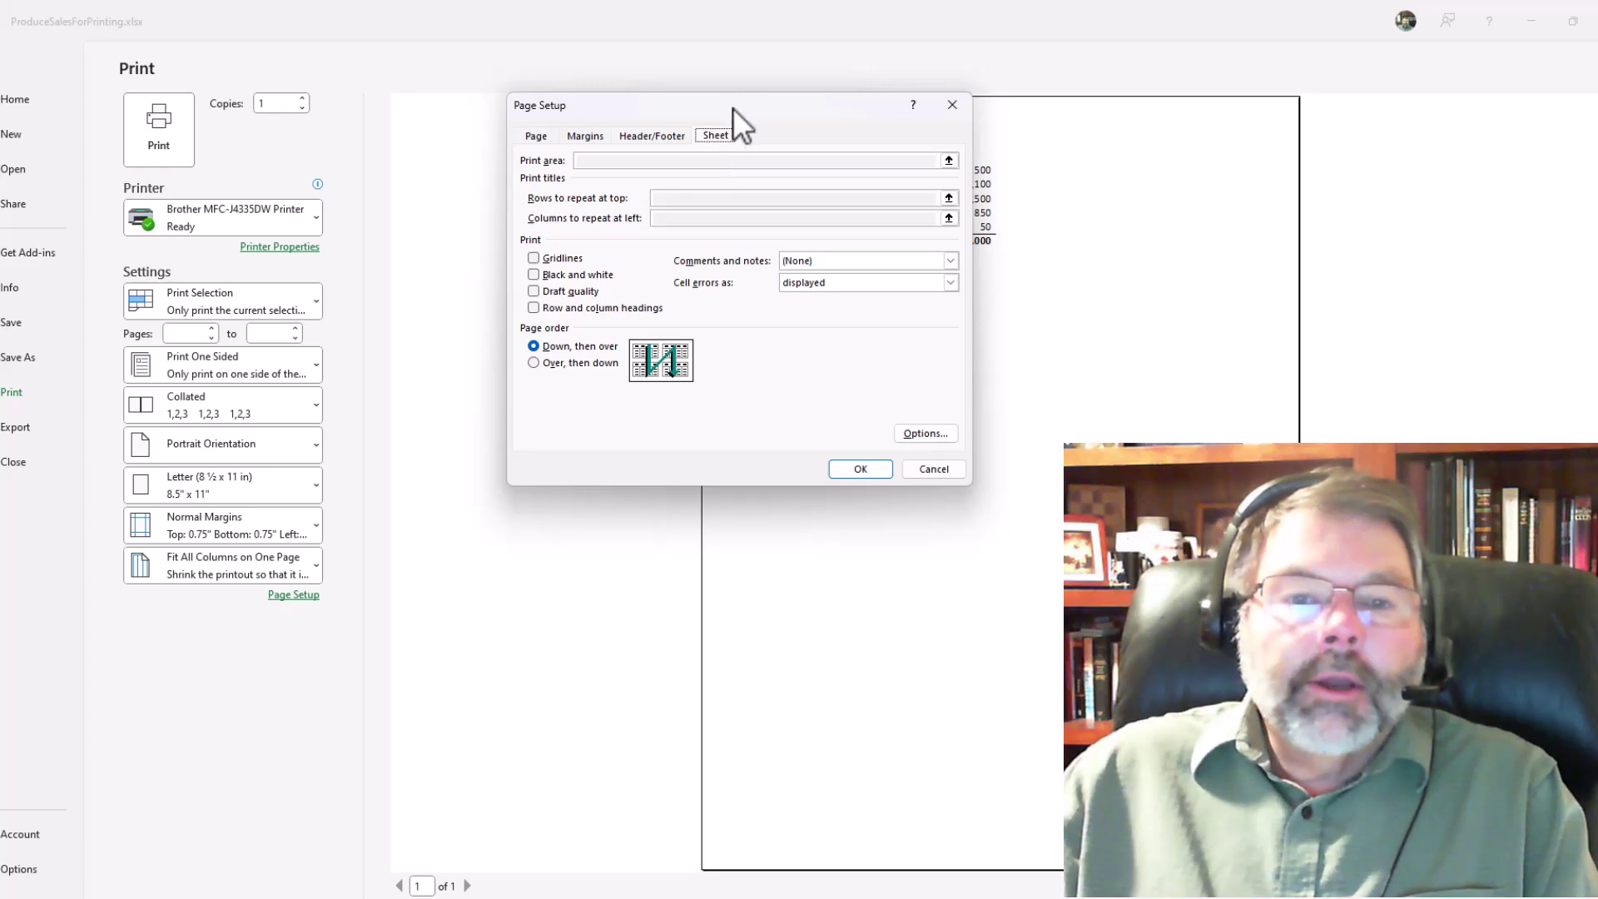
left_click(534, 257)
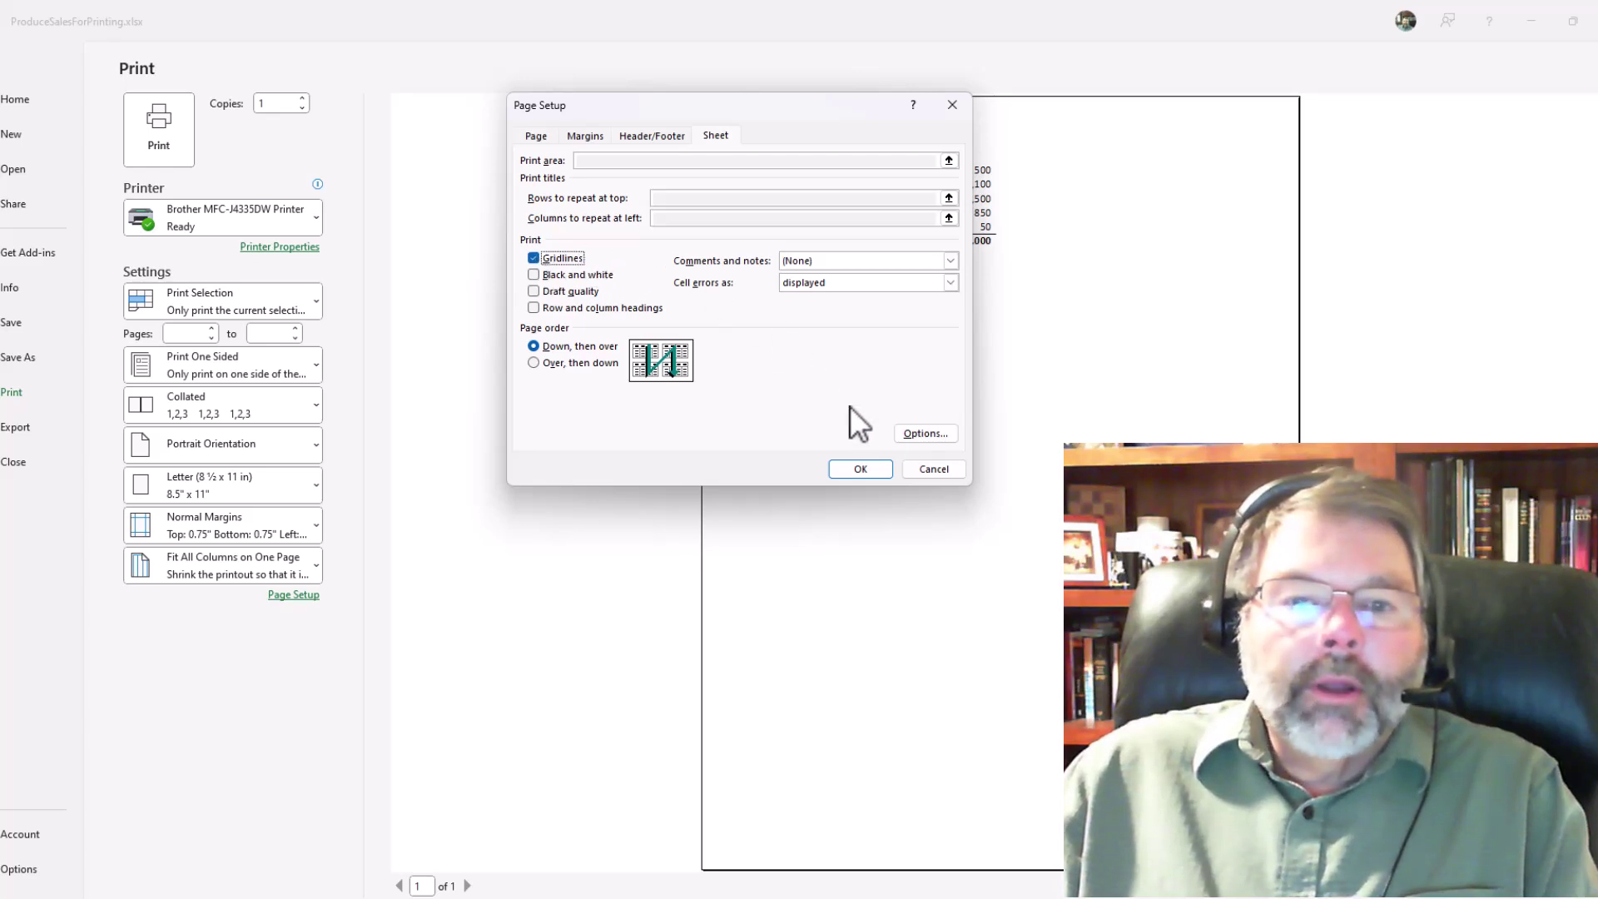
left_click(860, 468)
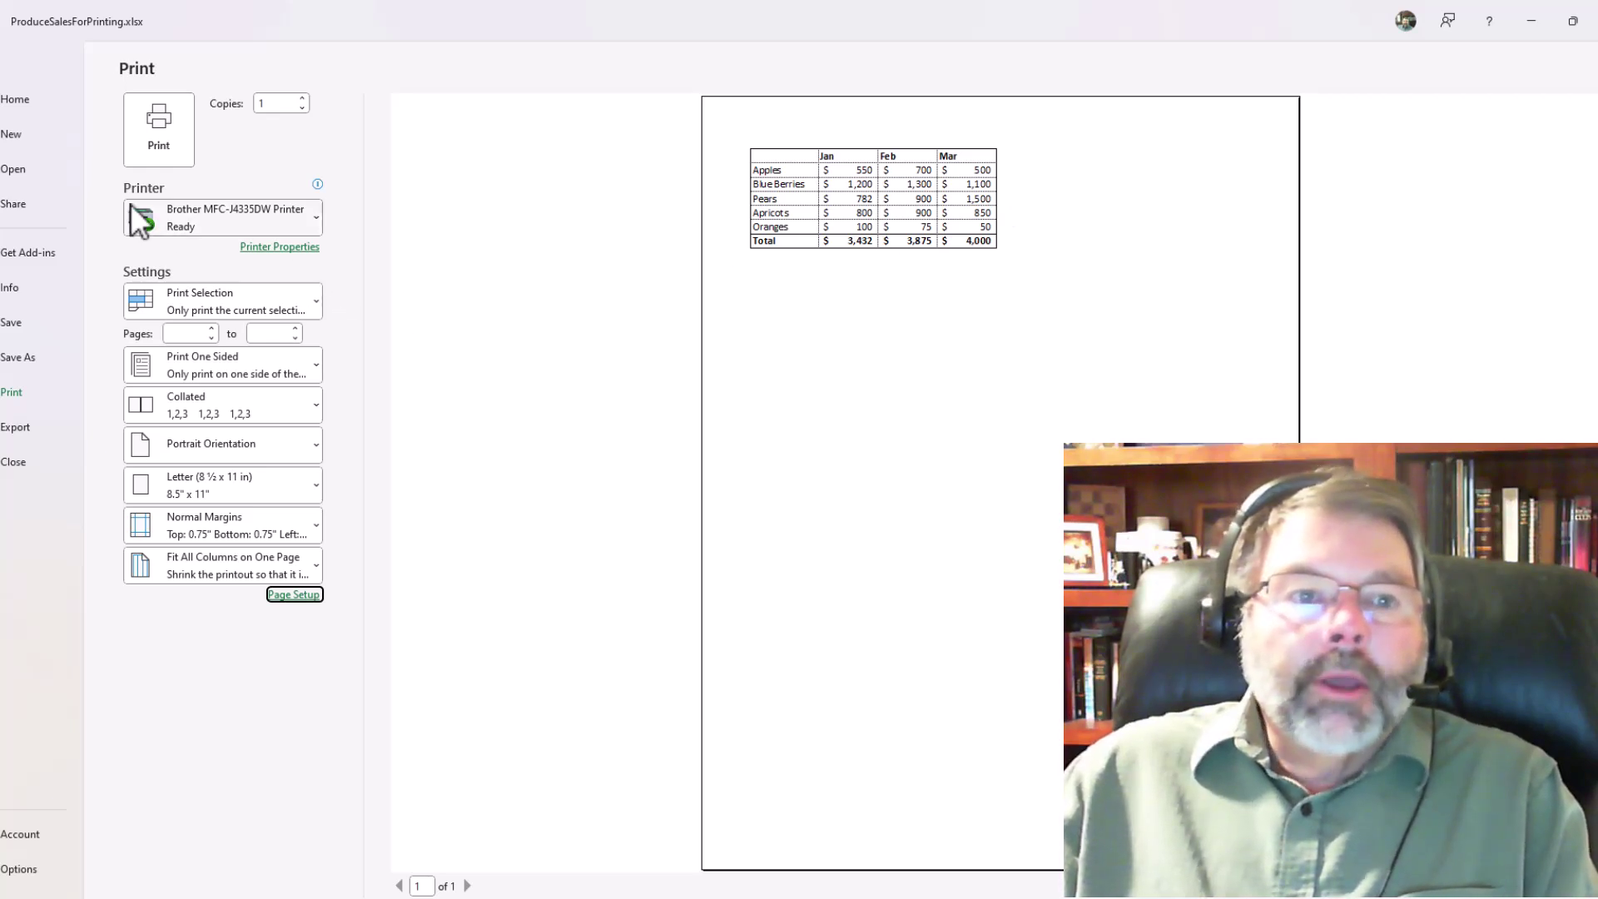
Print the gridlined selection on the Brother MFC-J4335DW Printer.
left_click(316, 218)
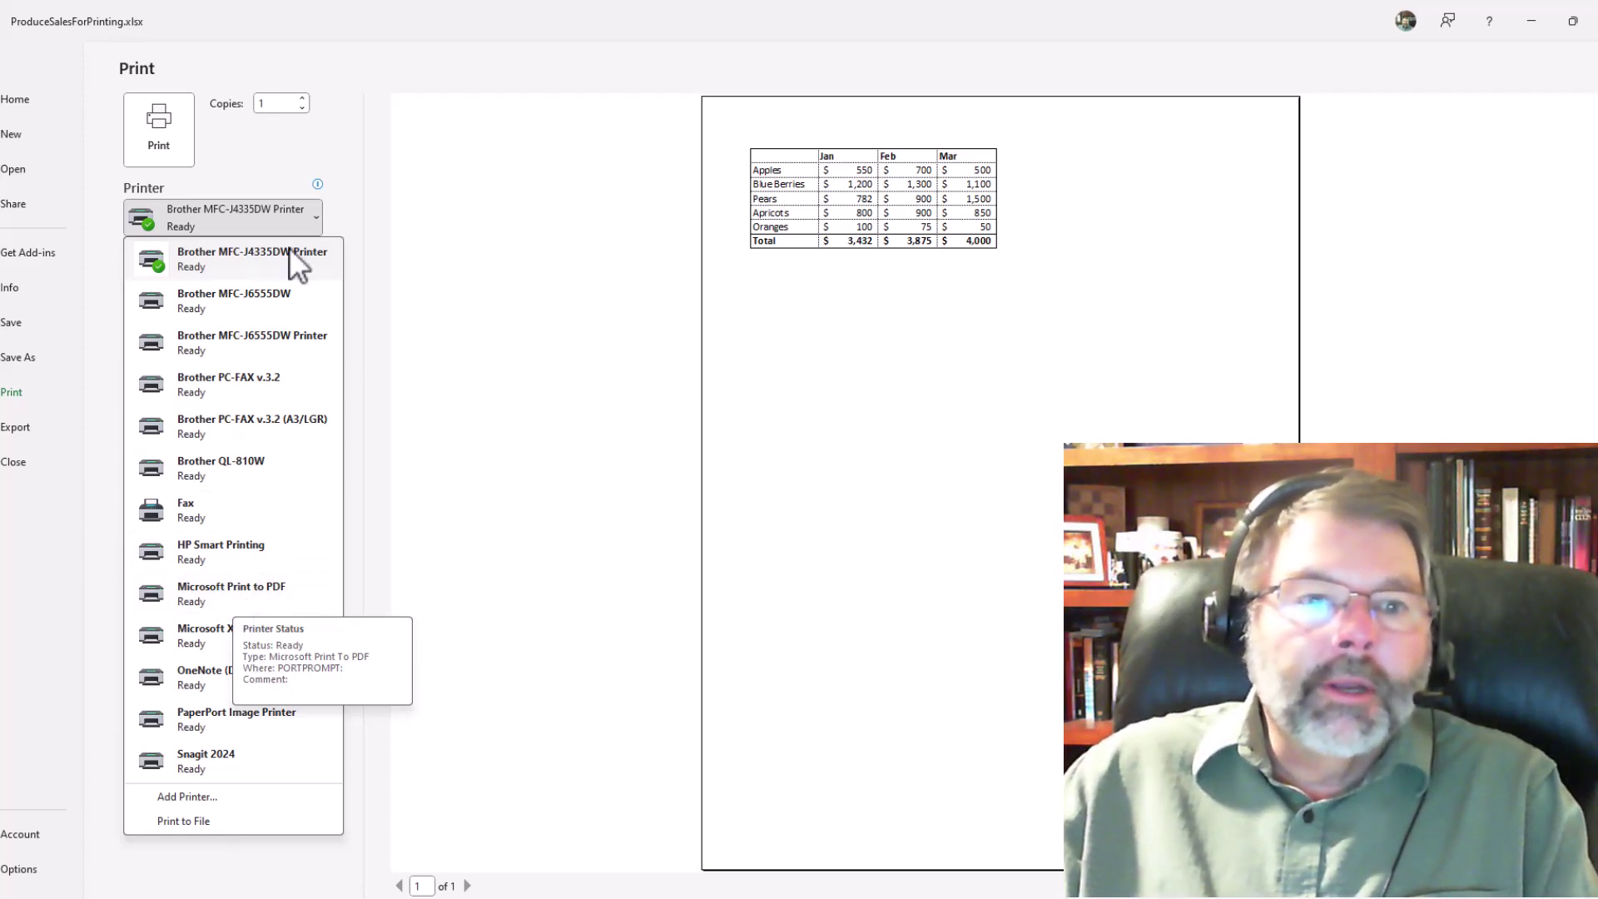
left_click(222, 217)
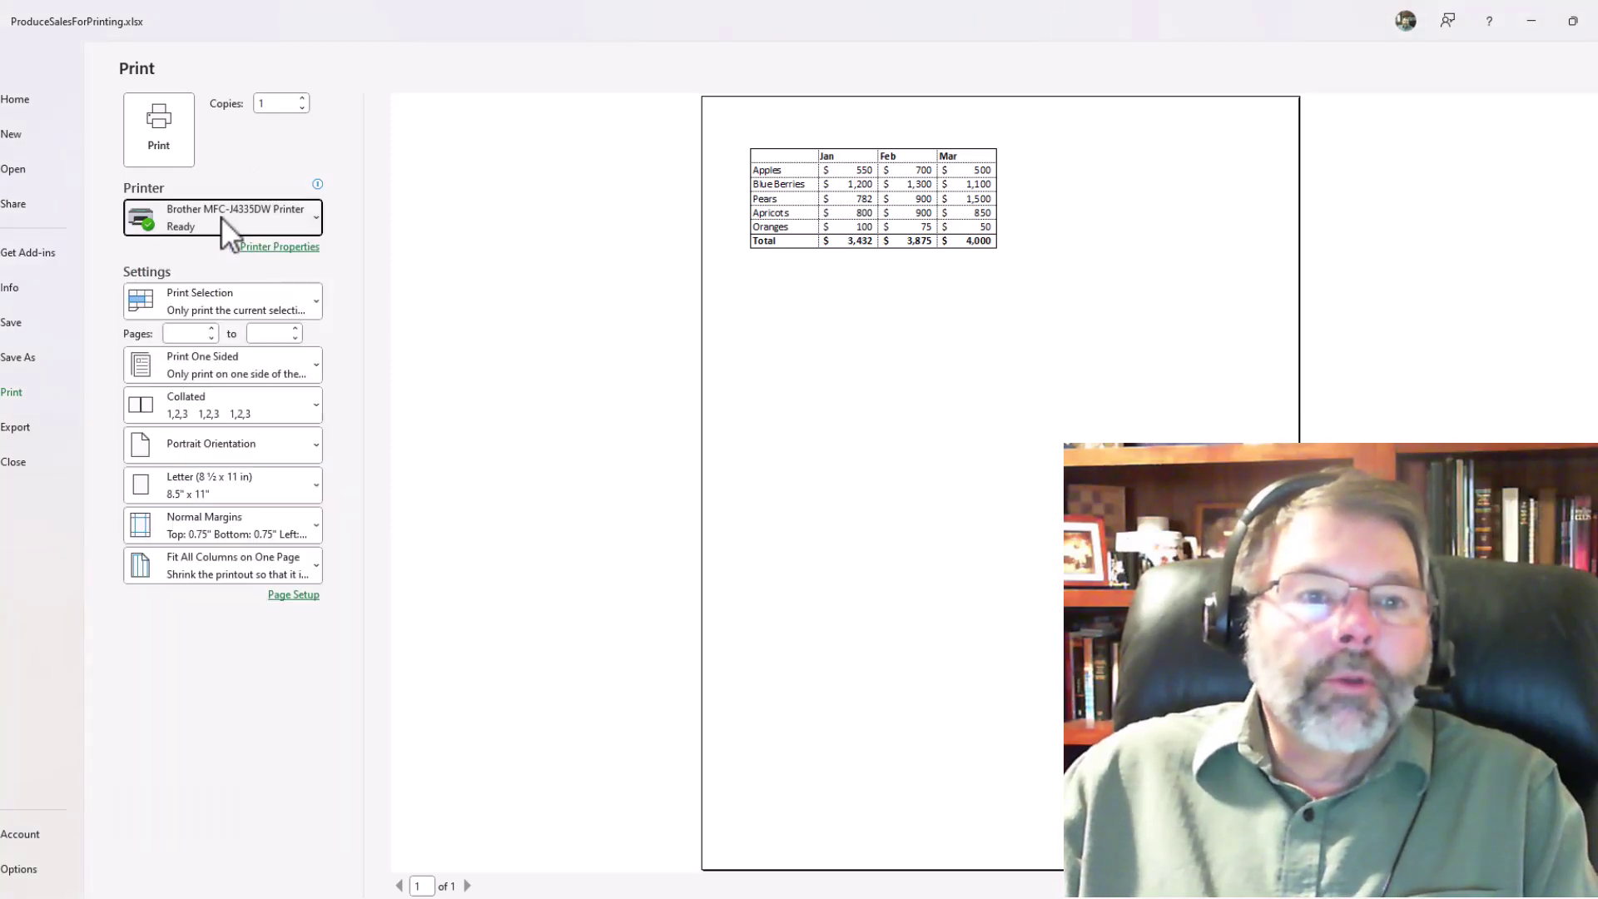
left_click(167, 120)
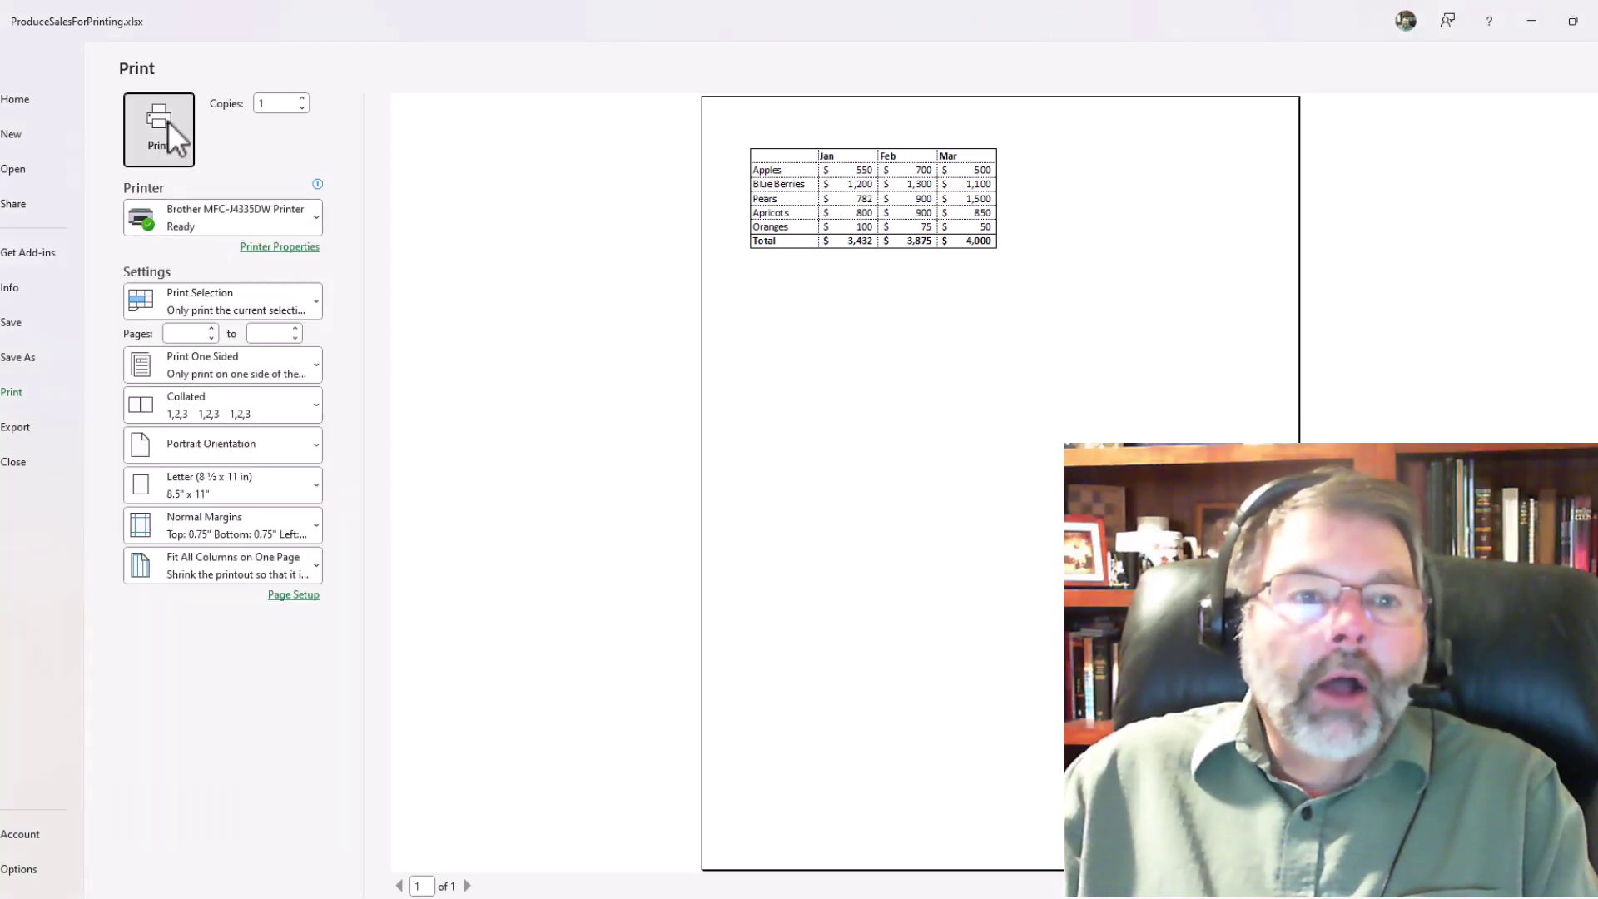